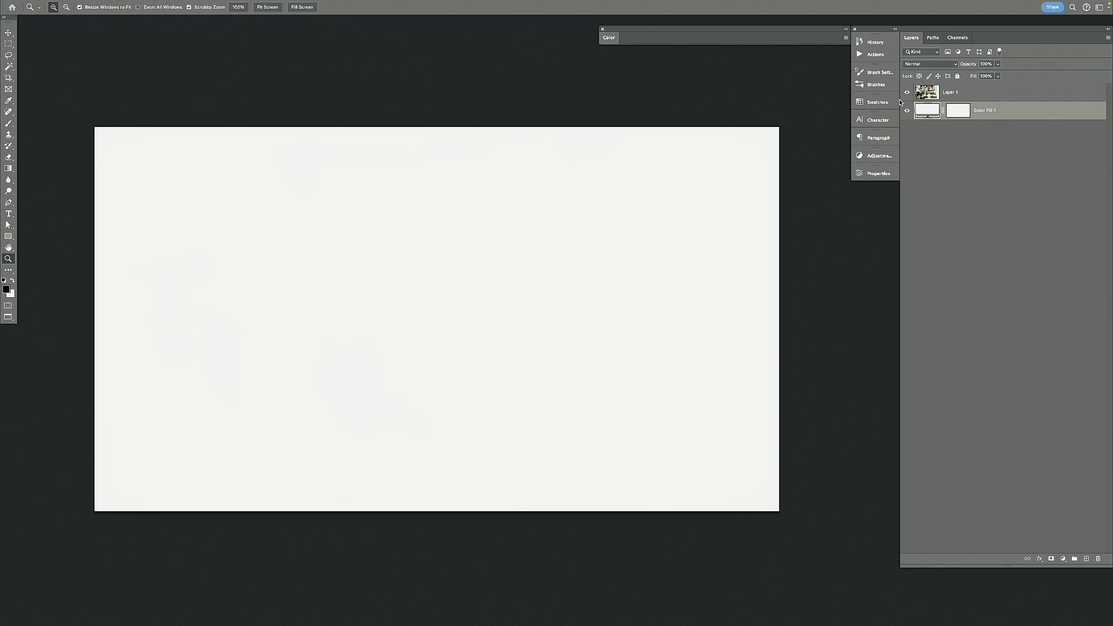
# - Make the photo layer above the white color fill visible
pyautogui.click(907, 92)
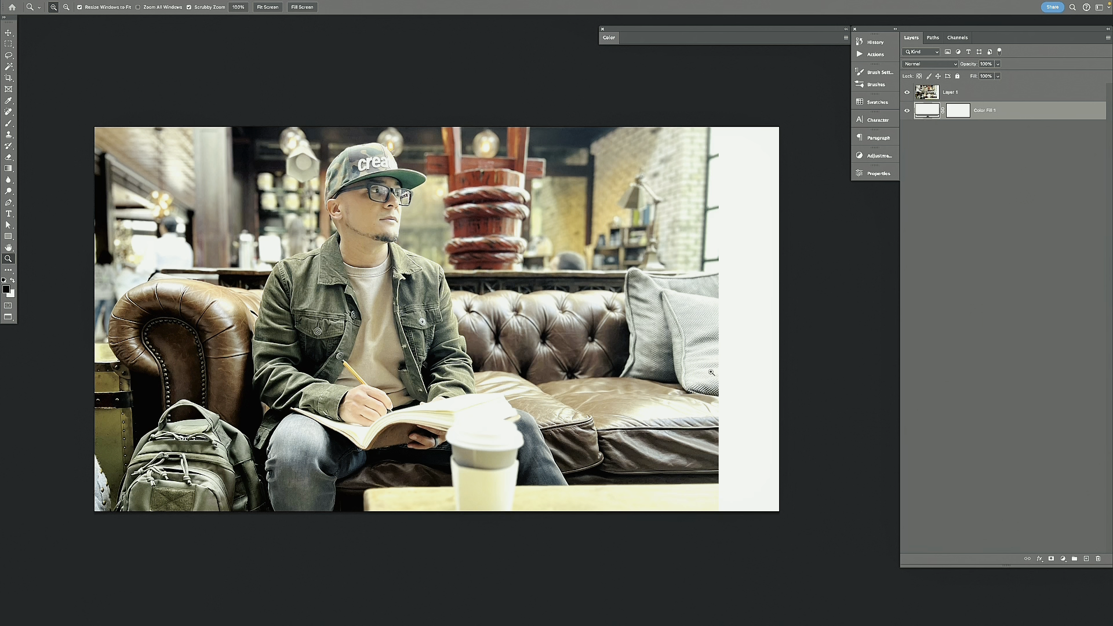
# - Try to enlarge the photo proportionally with Free Transform so it covers the blank strip of the canvas
pyautogui.hotkey('alt', ']')
pyautogui.hotkey('ctrl', 't')
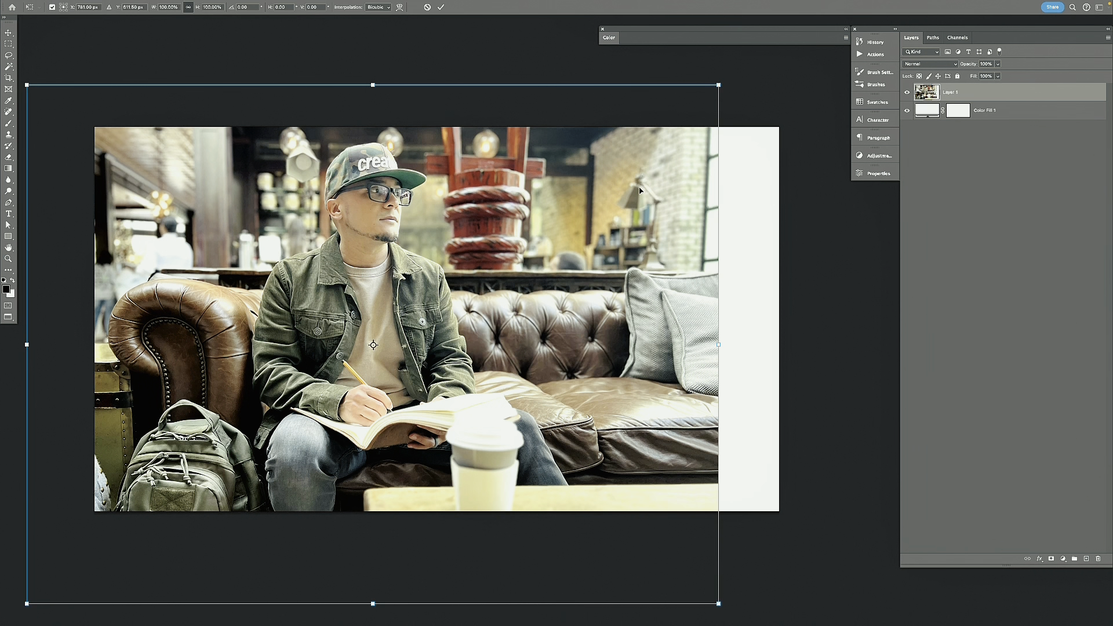
pyautogui.moveTo(640, 190); pyautogui.dragTo(685, 215)
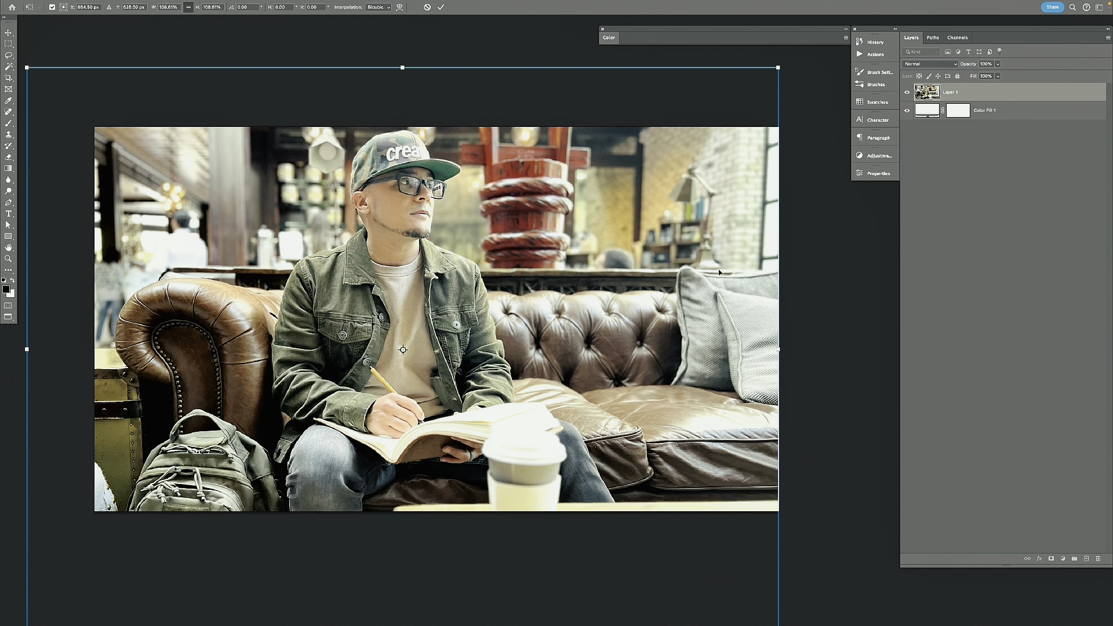
pyautogui.press('Return')
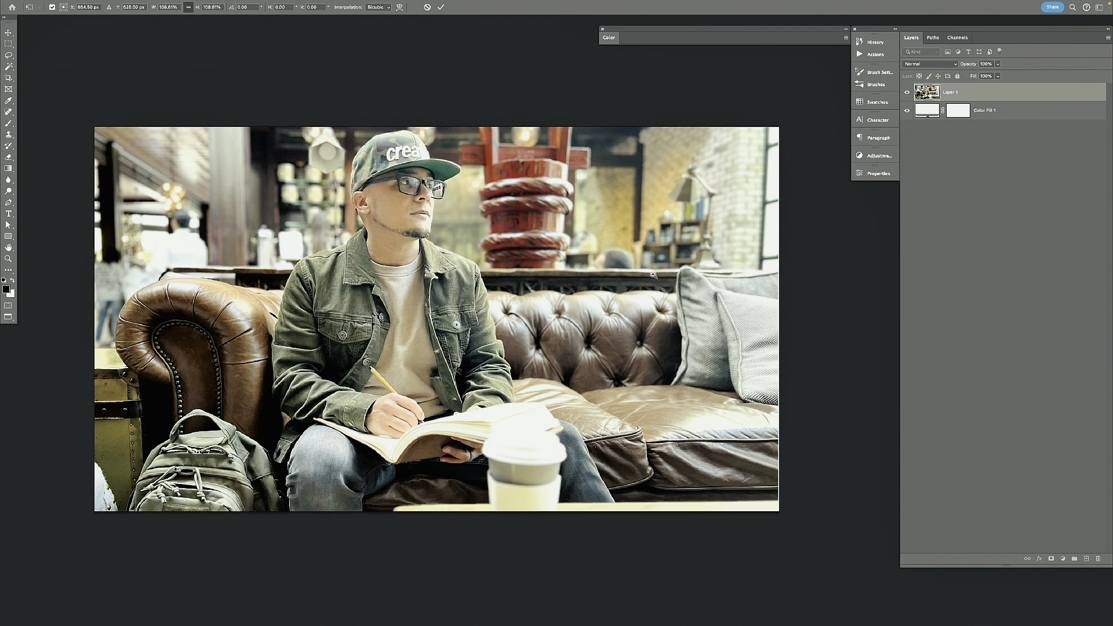
pyautogui.press('z')
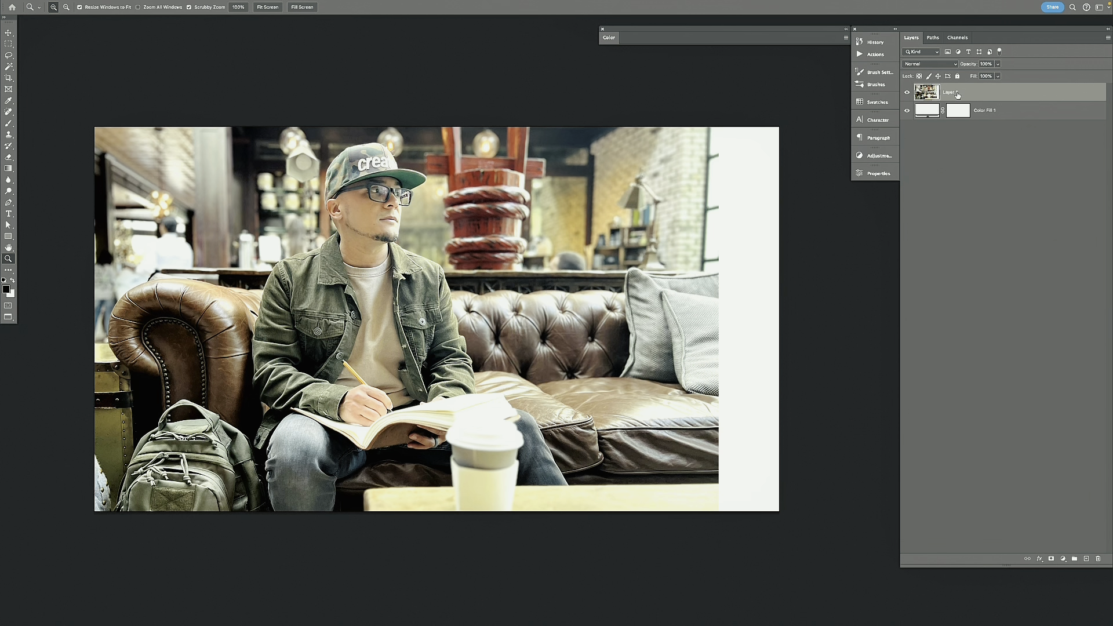
# - Duplicate the photo layer and select the blank white strip beside the photo with the Magic Wand
pyautogui.hotkey('ctrl', 'j')
pyautogui.click(9, 67)
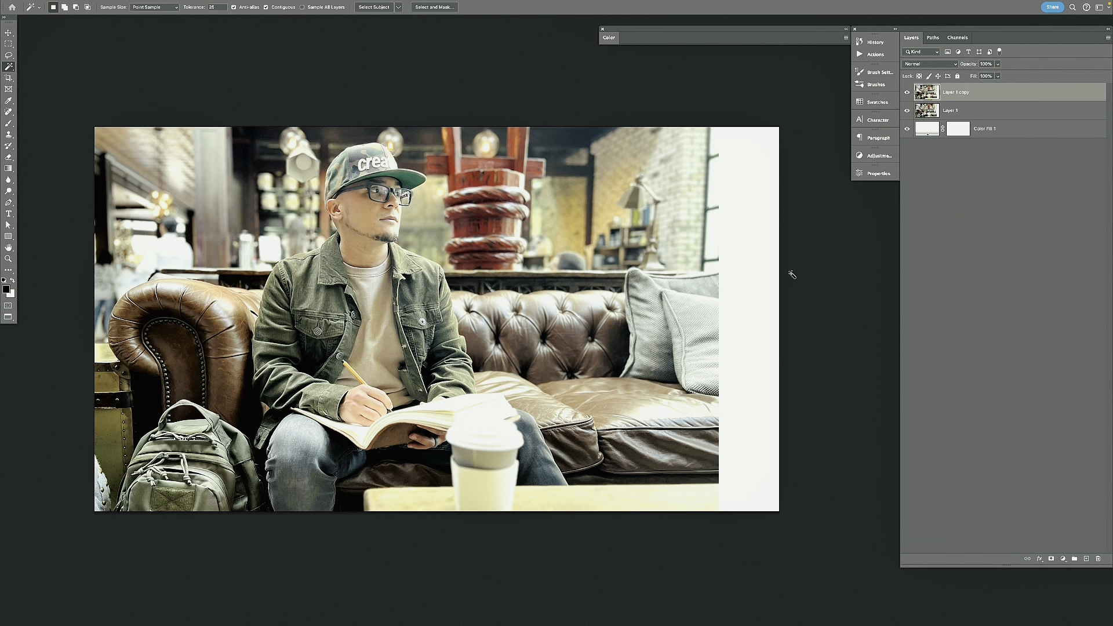
pyautogui.click(746, 262)
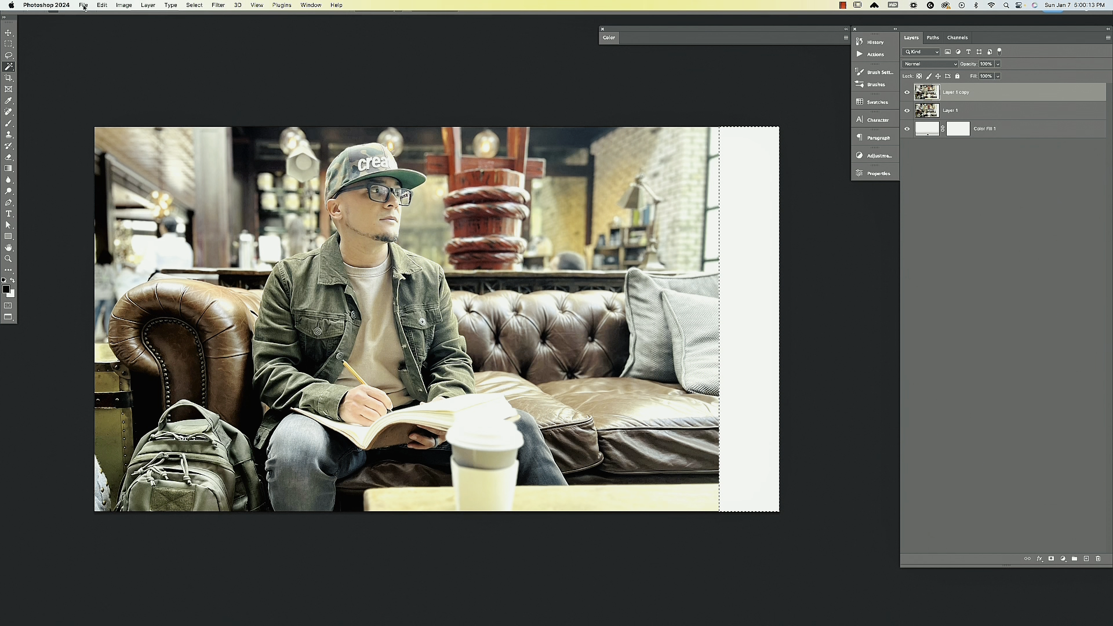
# - Extend the photo into the selected blank strip using Generative Fill with an empty prompt
pyautogui.click(102, 5)
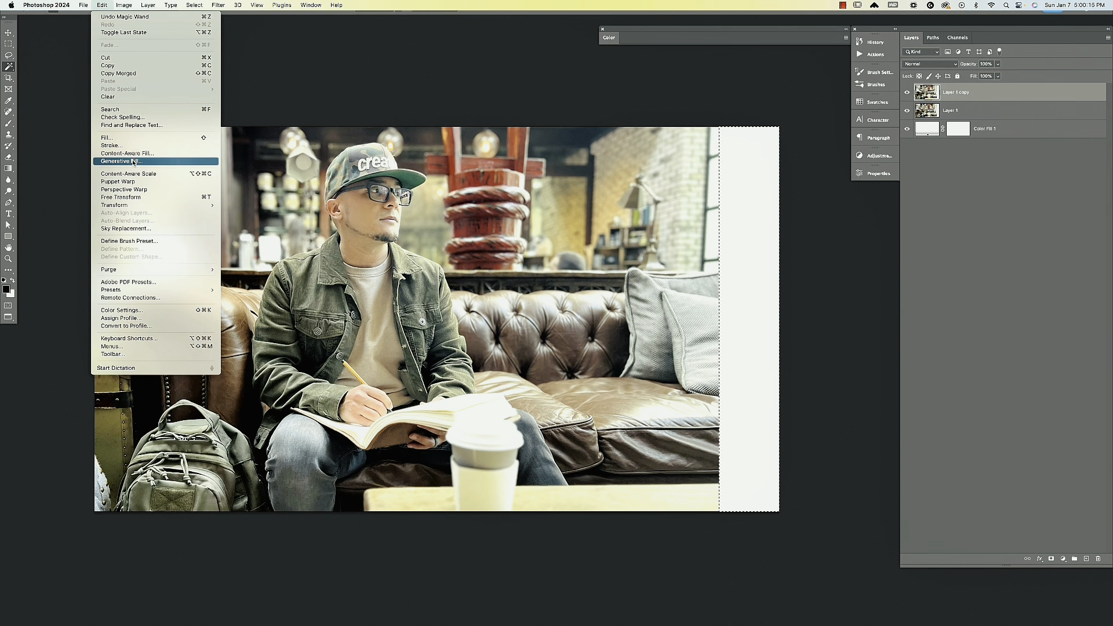
pyautogui.click(133, 163)
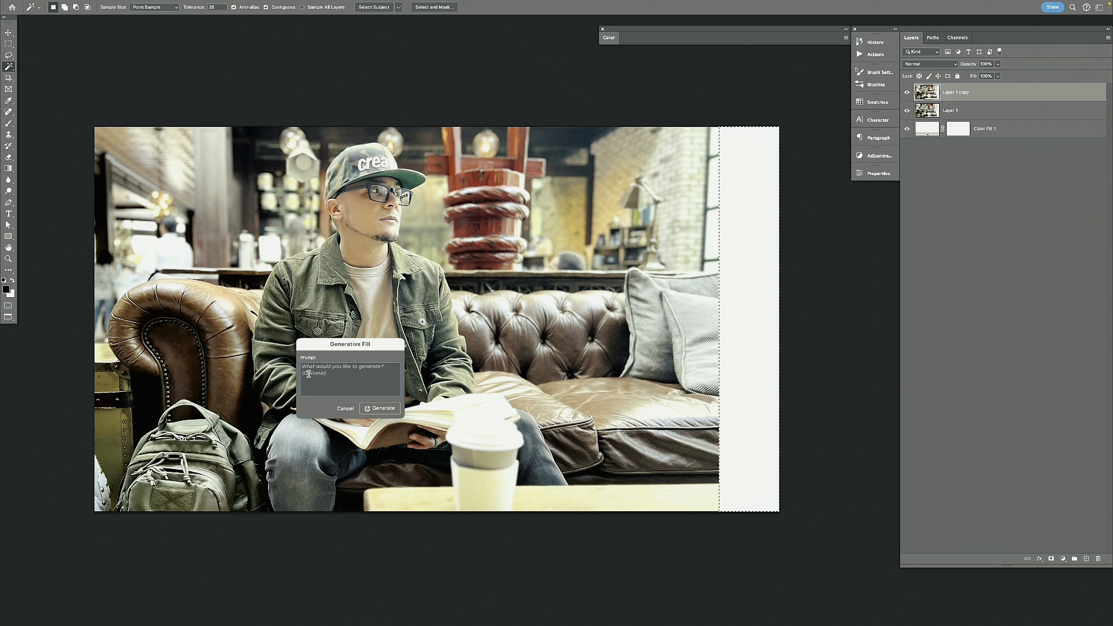
pyautogui.click(383, 408)
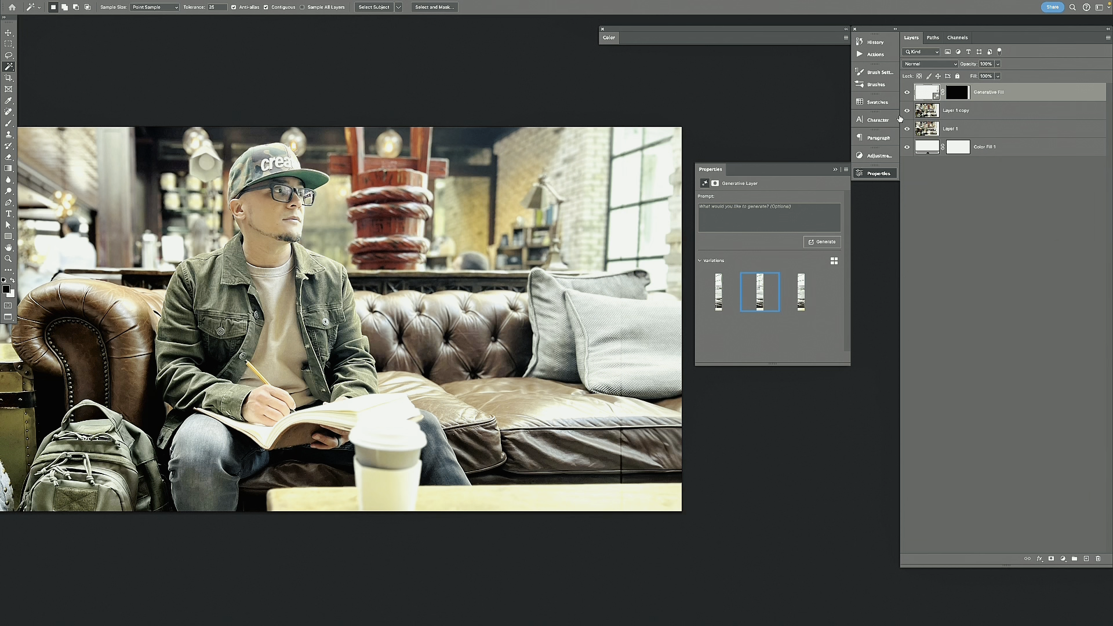
# - Compare the image with and without the Generative Fill layer that extends the sofa and background
pyautogui.click(908, 92)
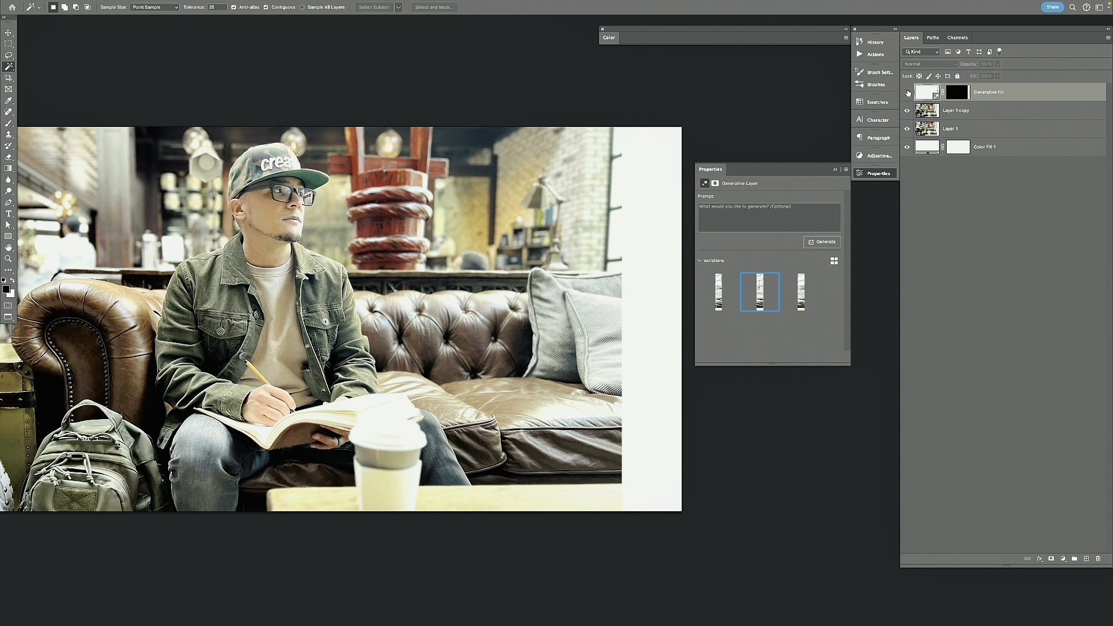
pyautogui.click(908, 92)
pyautogui.click(907, 92)
pyautogui.click(907, 92)
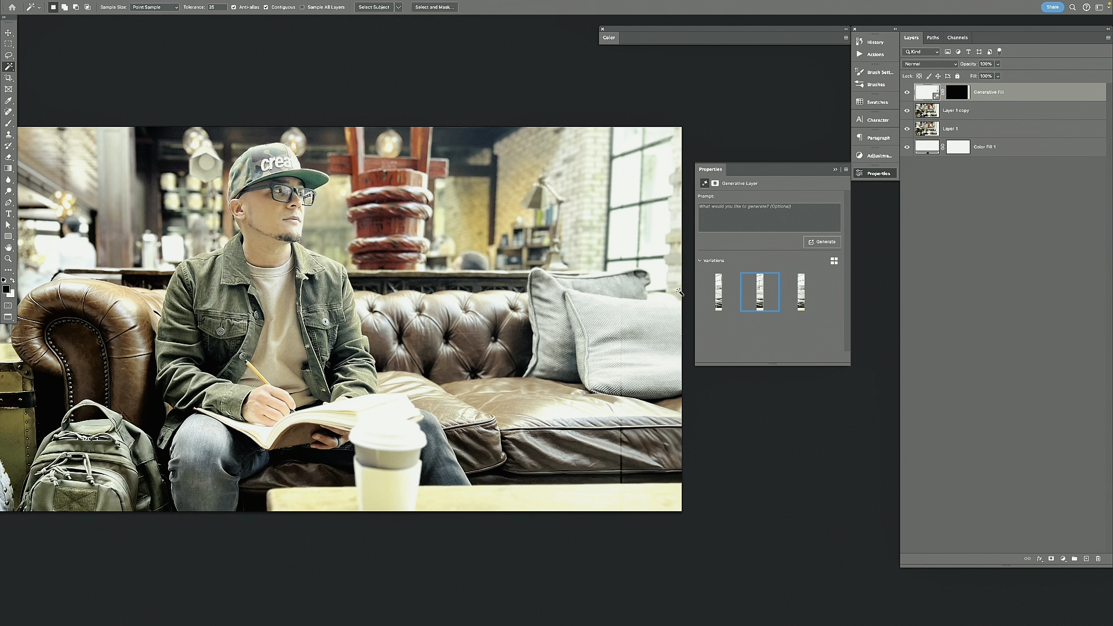
pyautogui.click(908, 92)
pyautogui.click(908, 92)
pyautogui.click(907, 92)
pyautogui.click(907, 92)
pyautogui.click(972, 111)
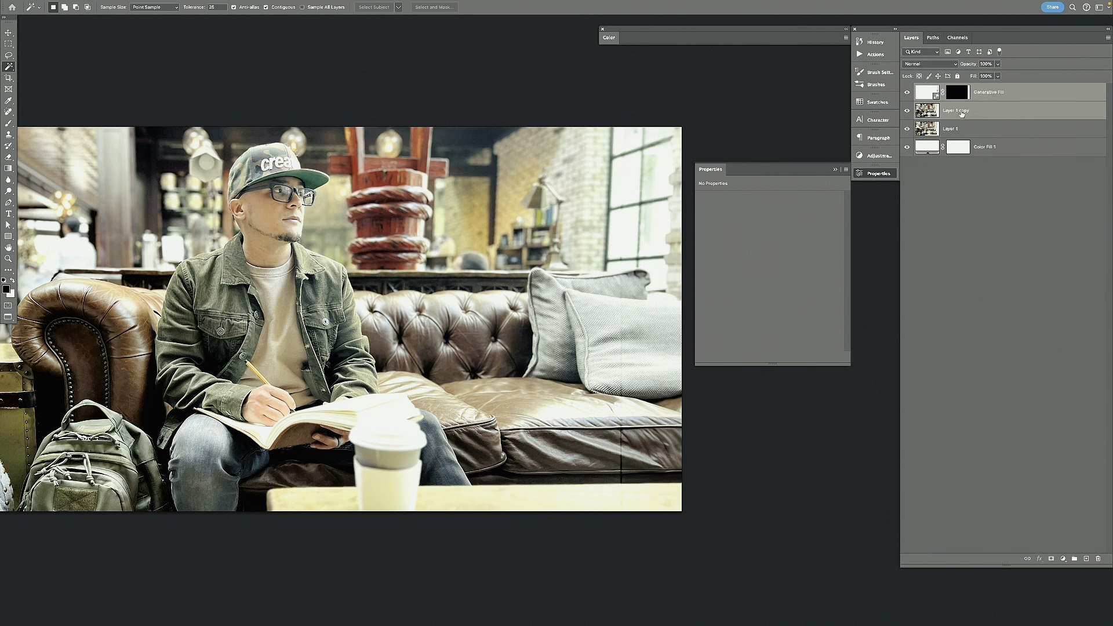
pyautogui.click(985, 94)
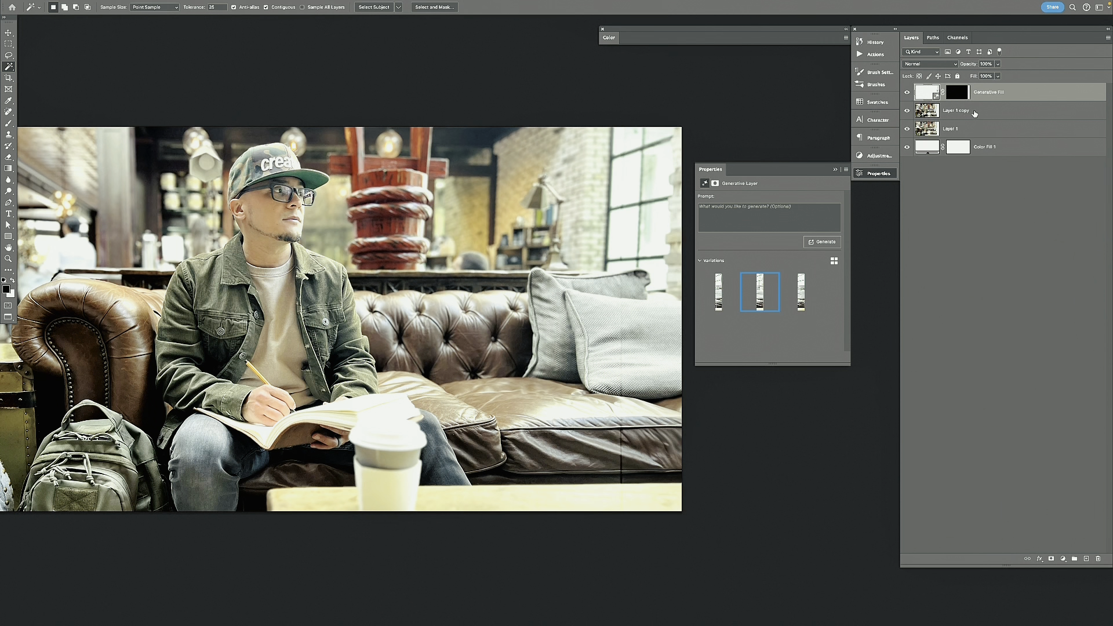
pyautogui.click(908, 93)
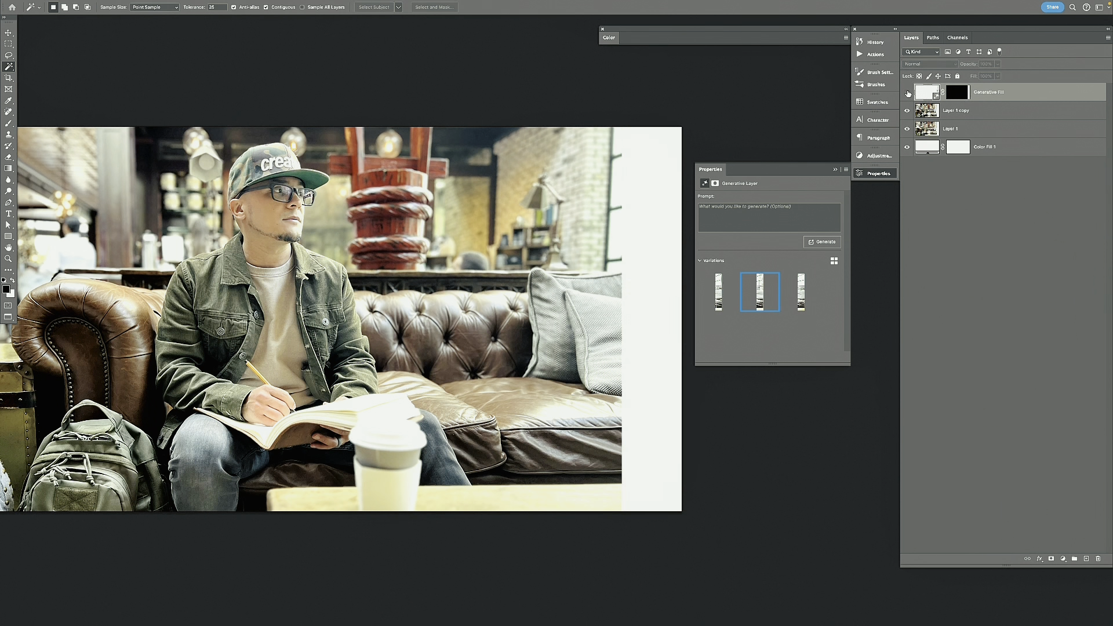
pyautogui.click(908, 92)
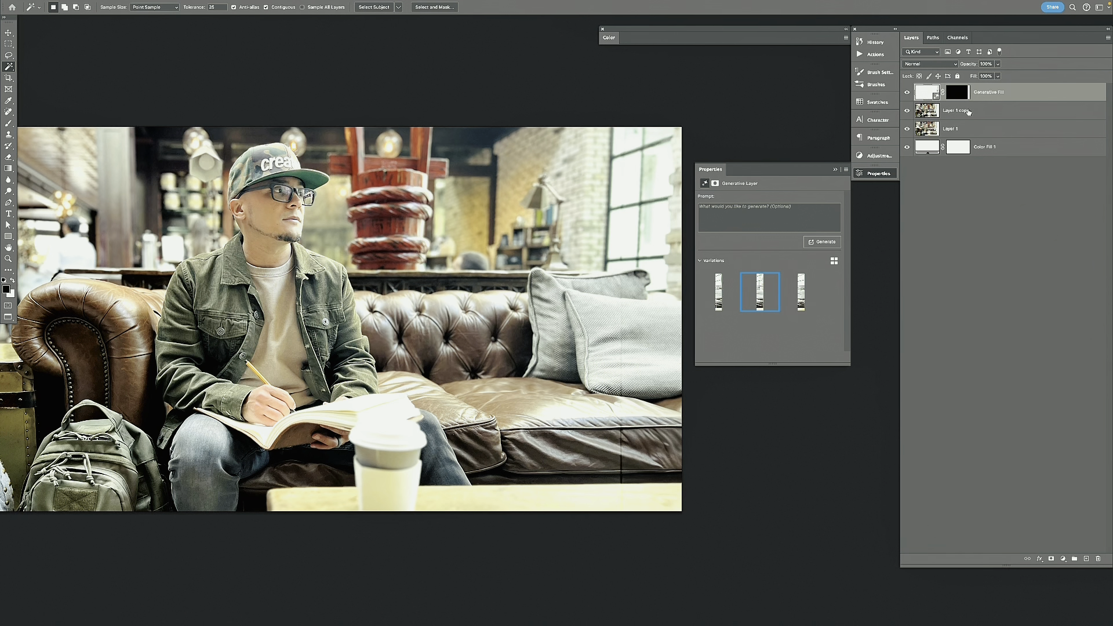
# - Duplicate the Generative Fill and Layer 1 copy layers together and merge the duplicates into one layer
pyautogui.keyDown('shift'); pyautogui.click(968, 112); pyautogui.keyUp('shift')
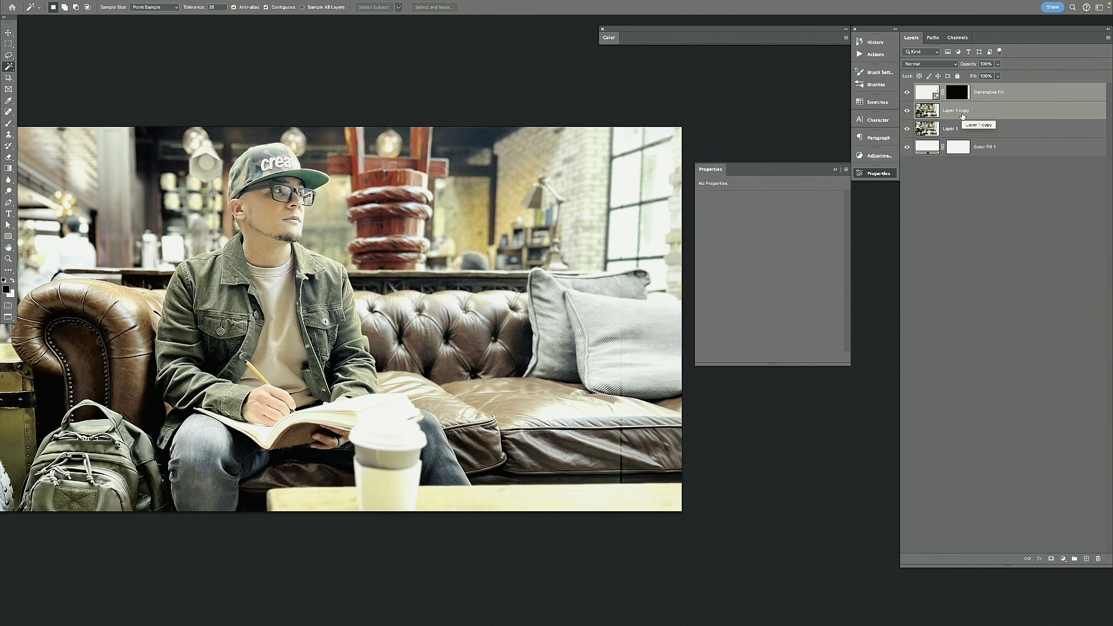
pyautogui.hotkey('ctrl', 'j')
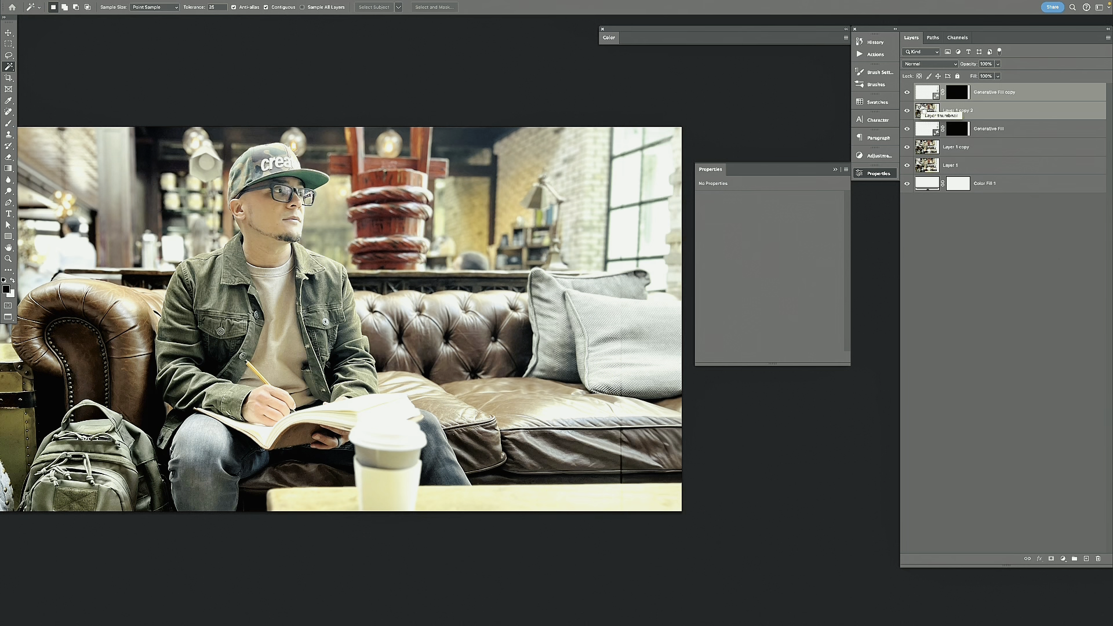
pyautogui.hotkey('ctrl', 'e')
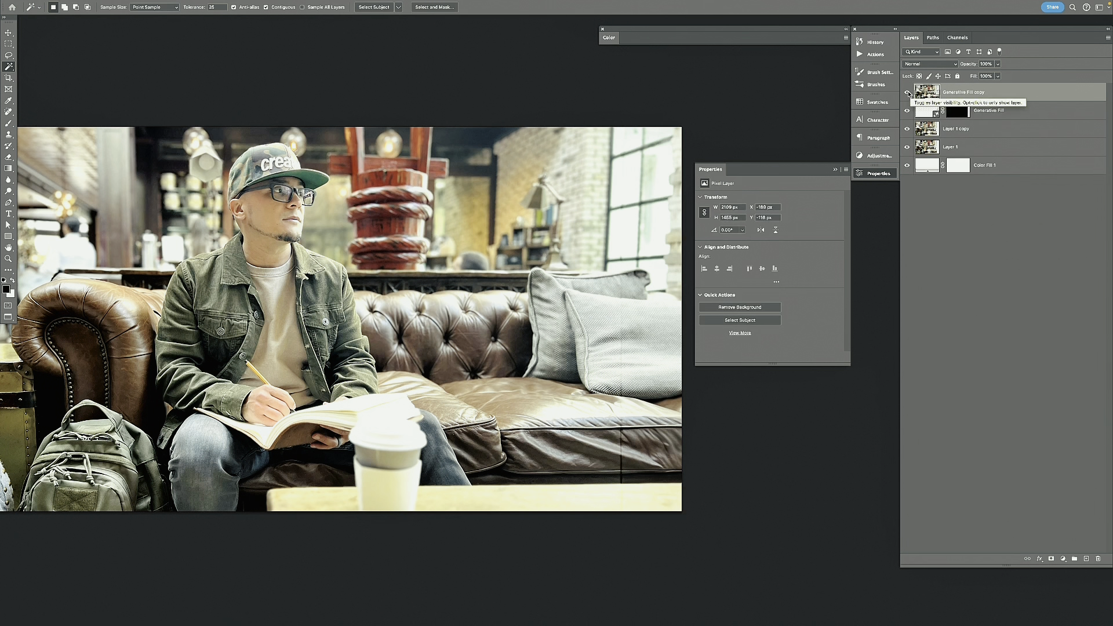
# - Try moving the merged layer on the canvas, and undo the move
pyautogui.press('v')
pyautogui.moveTo(589, 215); pyautogui.dragTo(597, 243)
pyautogui.hotkey('ctrl', 'z')
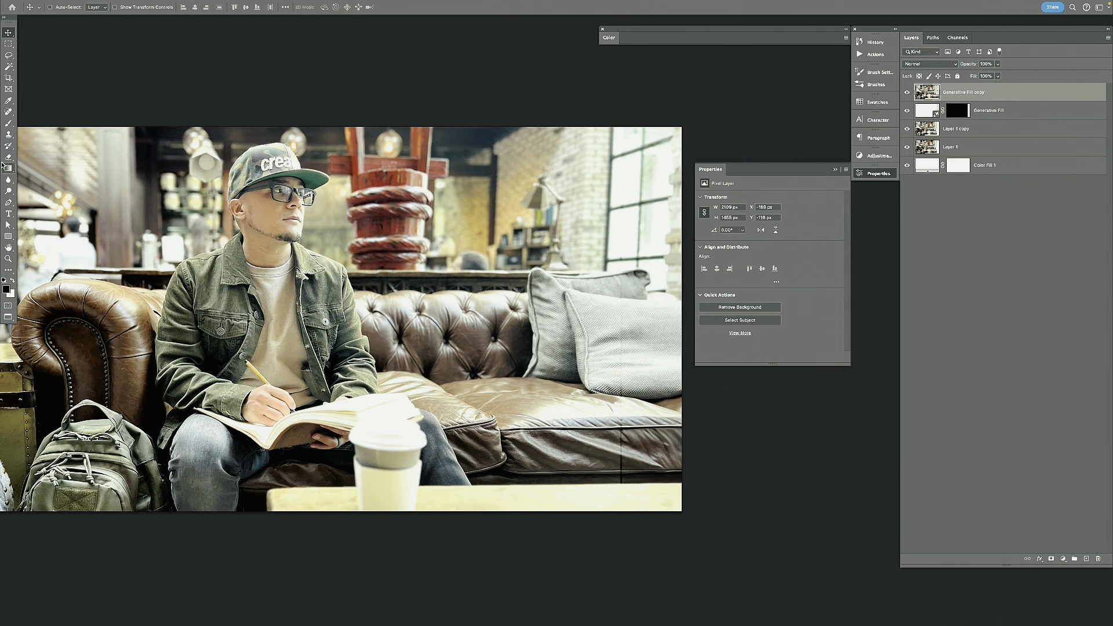
# - Paint out the vertical seam between the original photo and the generated strip using an enlarged Spot Healing Brush
pyautogui.click(8, 111)
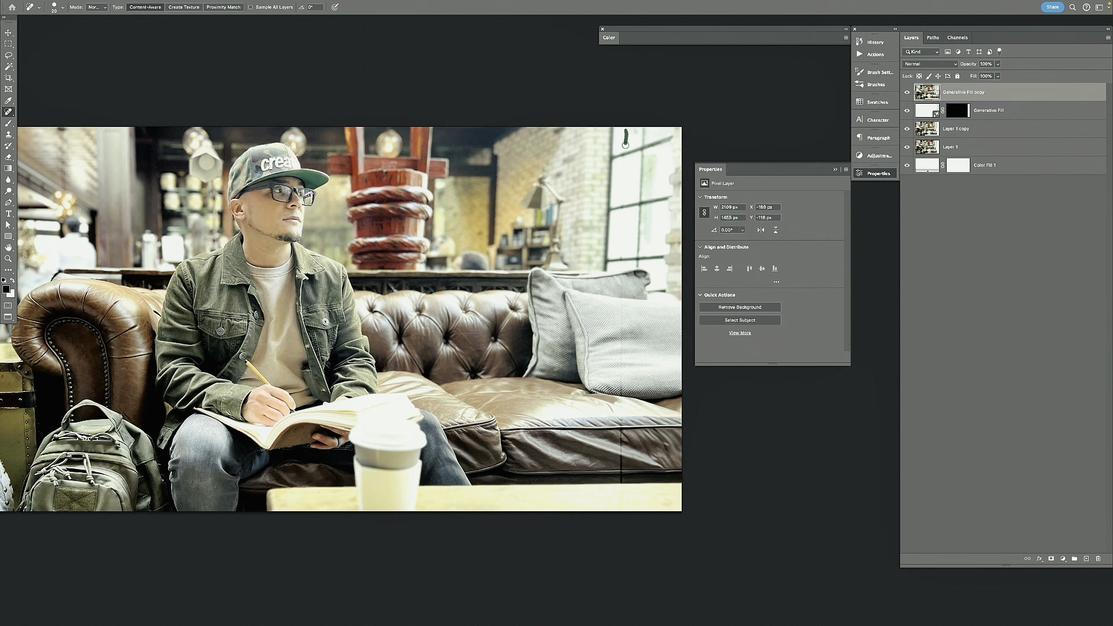
pyautogui.press(']')
pyautogui.press(']')
pyautogui.press(']')
pyautogui.press(']')
pyautogui.press(']')
pyautogui.moveTo(623, 160); pyautogui.dragTo(621, 295)
pyautogui.moveTo(622, 368); pyautogui.dragTo(621, 391)
pyautogui.click(622, 391)
pyautogui.moveTo(621, 439); pyautogui.dragTo(625, 511)
# - Collapse the layer properties to uncover the image, and duplicate the retouched merged layer
pyautogui.moveTo(454, 287); pyautogui.dragTo(464, 275)
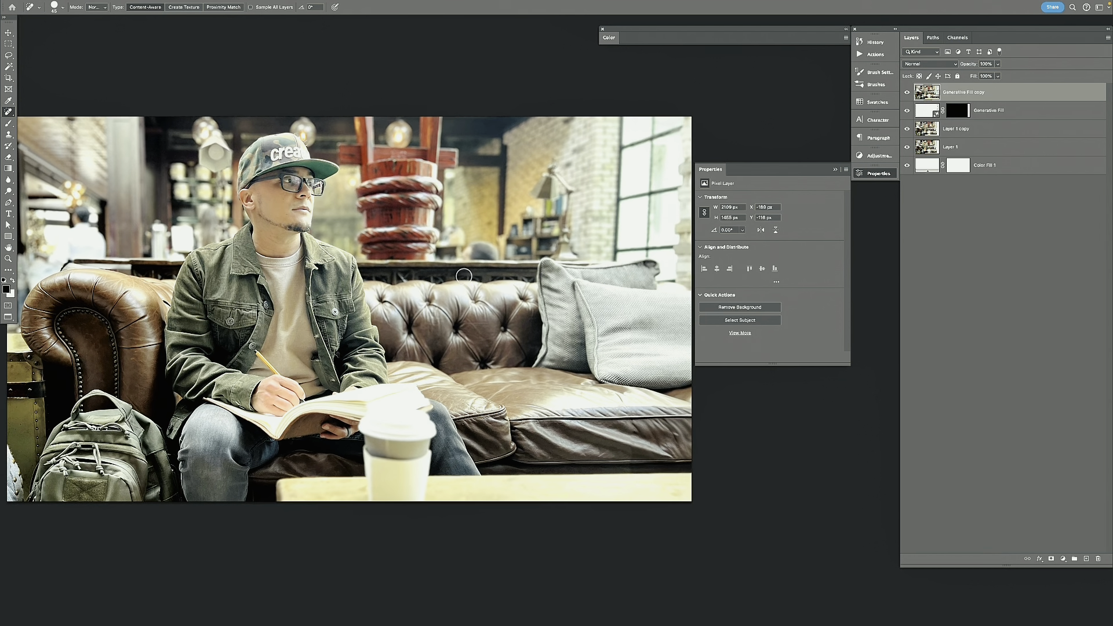
pyautogui.moveTo(531, 241); pyautogui.dragTo(527, 248)
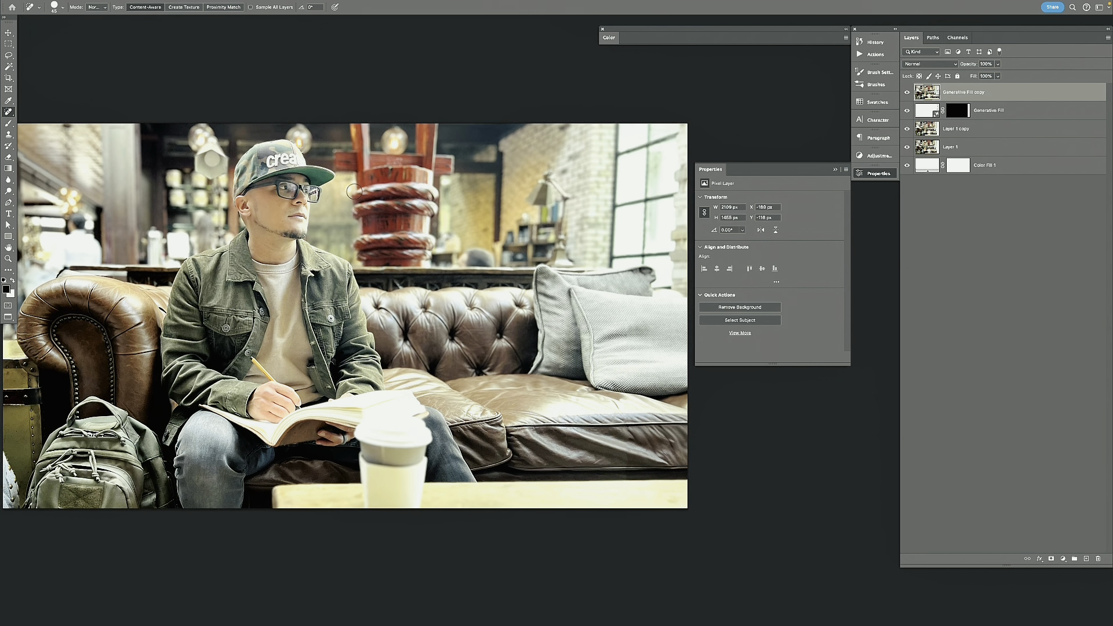
pyautogui.moveTo(353, 191); pyautogui.dragTo(407, 185)
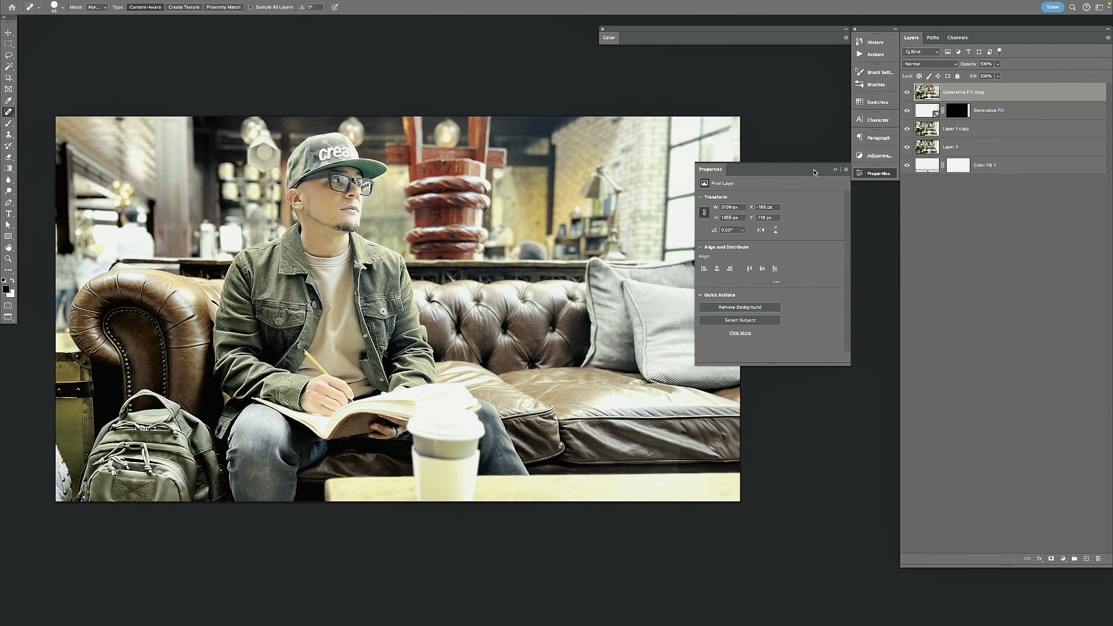
pyautogui.click(835, 170)
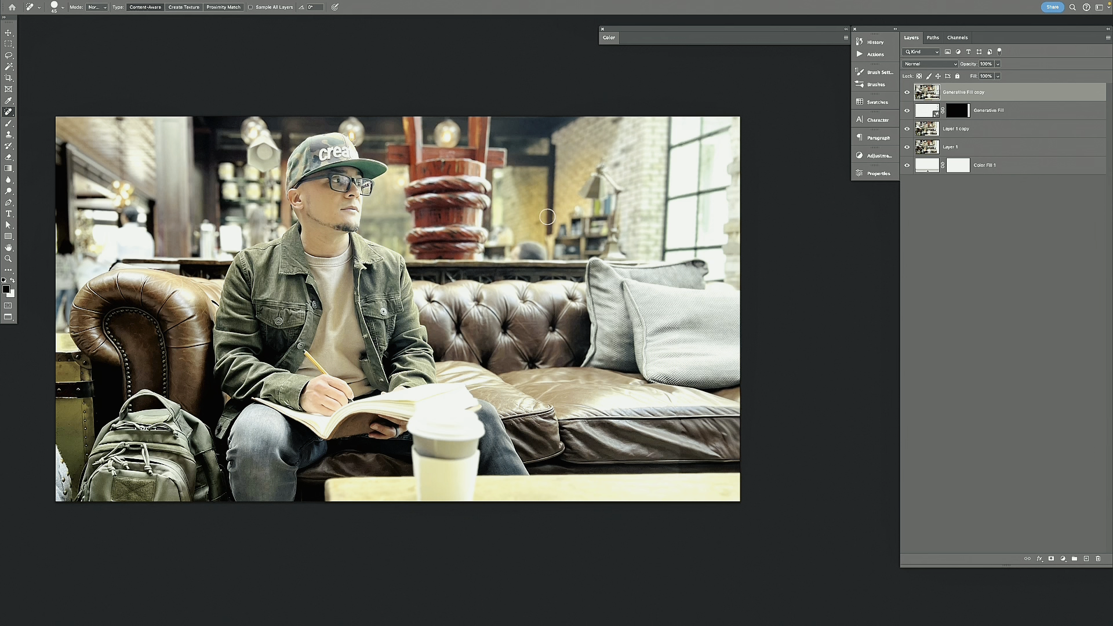
pyautogui.hotkey('ctrl', 'j')
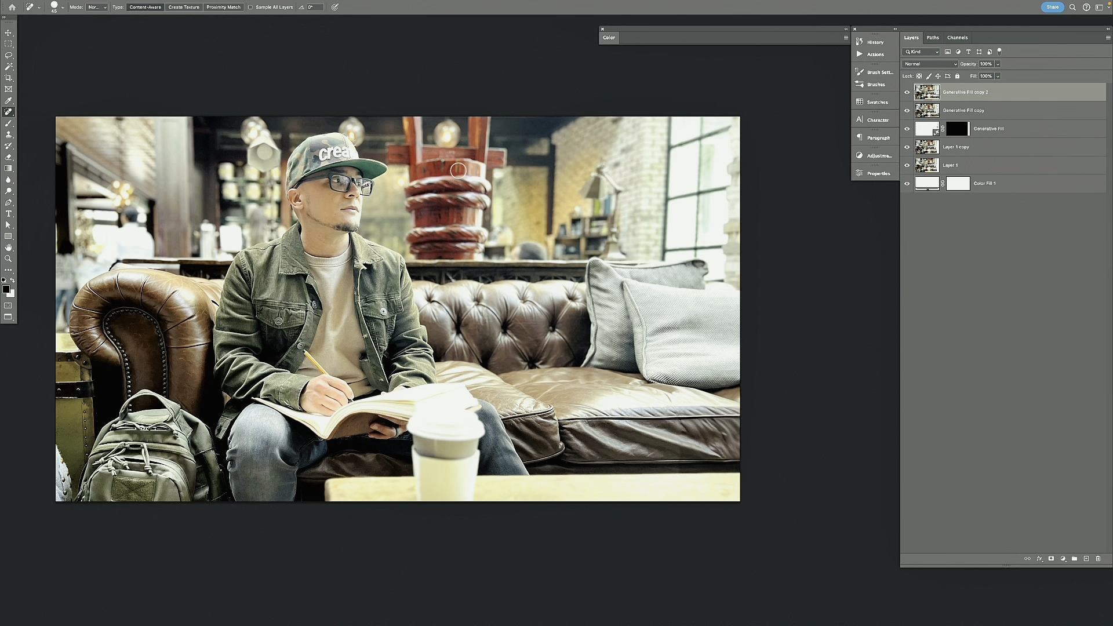
# - Outline the red wooden post behind the sofa with a freehand Lasso selection
pyautogui.press('l')
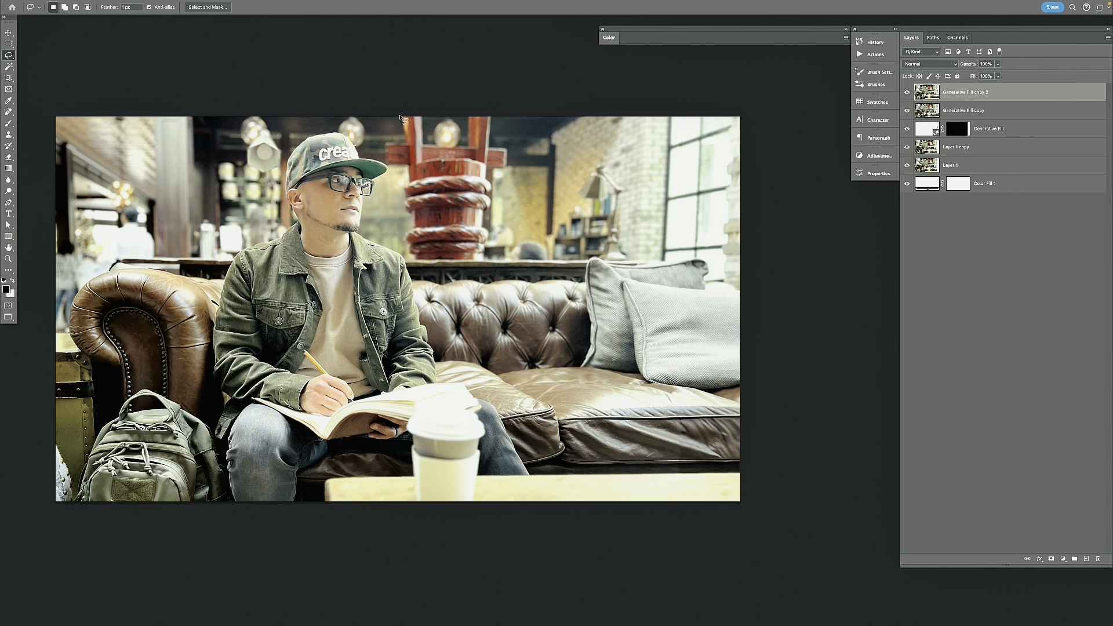
pyautogui.moveTo(400, 117)
pyautogui.mouseDown()
pyautogui.moveTo(404, 142)
pyautogui.moveTo(383, 143)
pyautogui.moveTo(386, 160)
pyautogui.moveTo(407, 179)
pyautogui.moveTo(407, 250)
pyautogui.moveTo(422, 262)
pyautogui.moveTo(441, 235)
pyautogui.moveTo(422, 115)
pyautogui.mouseUp()
pyautogui.moveTo(436, 260)
pyautogui.mouseDown()
pyautogui.moveTo(482, 259)
pyautogui.moveTo(489, 245)
pyautogui.mouseUp()
pyautogui.moveTo(504, 174); pyautogui.dragTo(504, 175)
# - Run Generative Fill on the selected red post with the prompt "remove"
pyautogui.moveTo(60, 3)
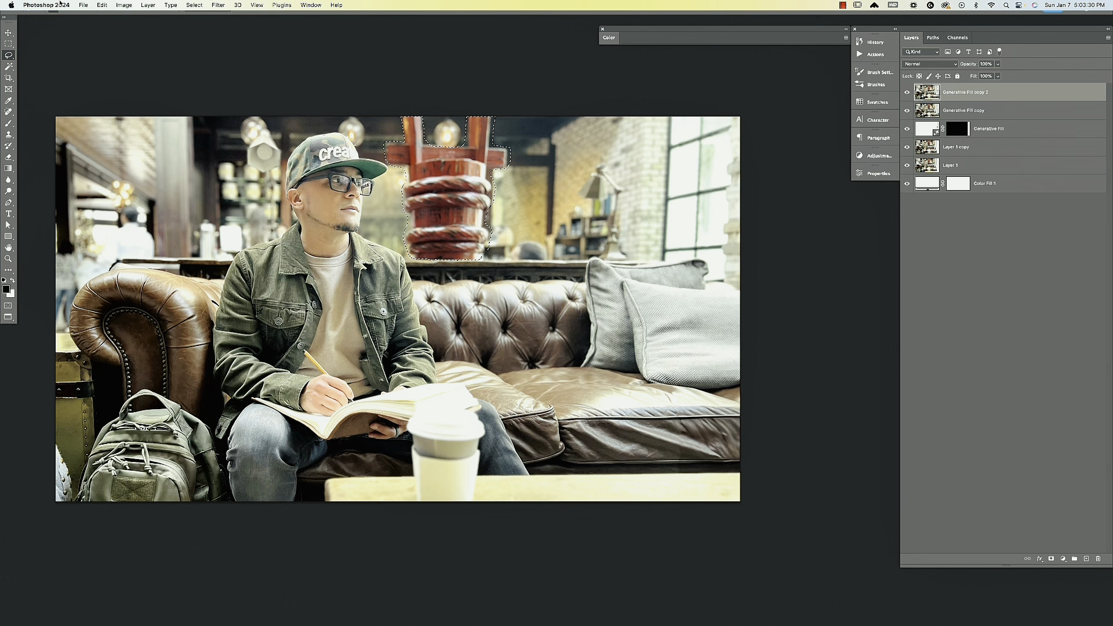
pyautogui.click(102, 6)
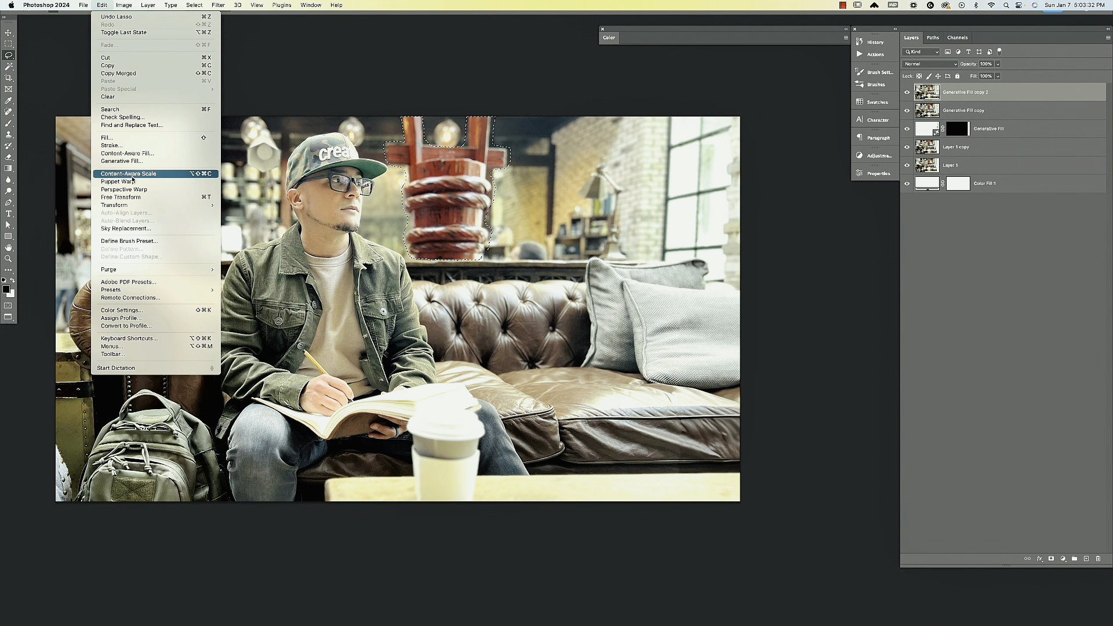
pyautogui.click(124, 162)
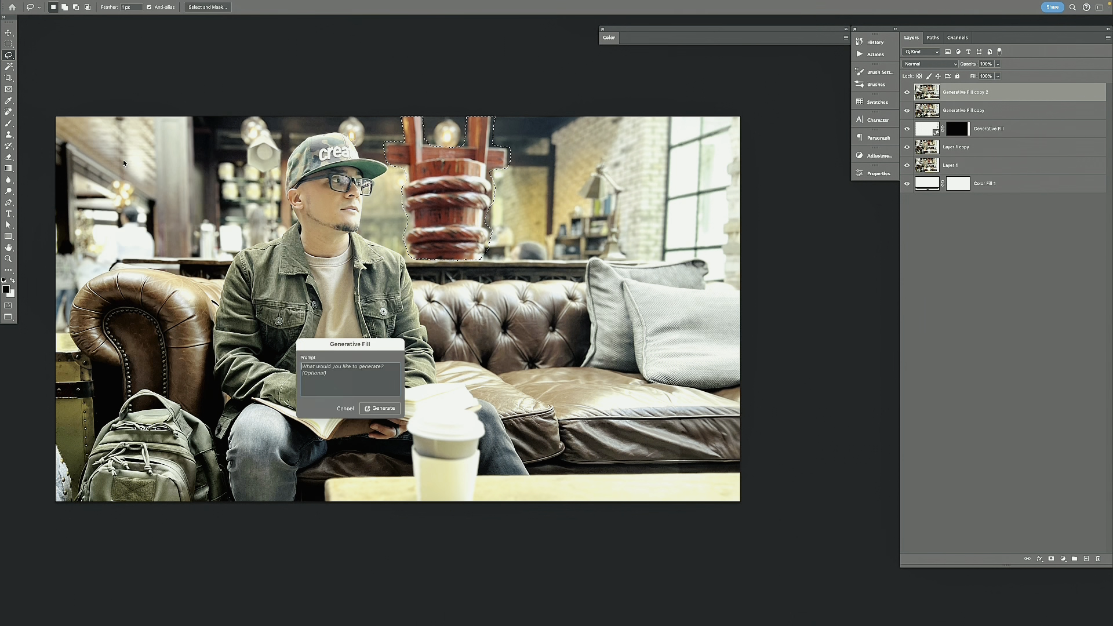
pyautogui.write('r')
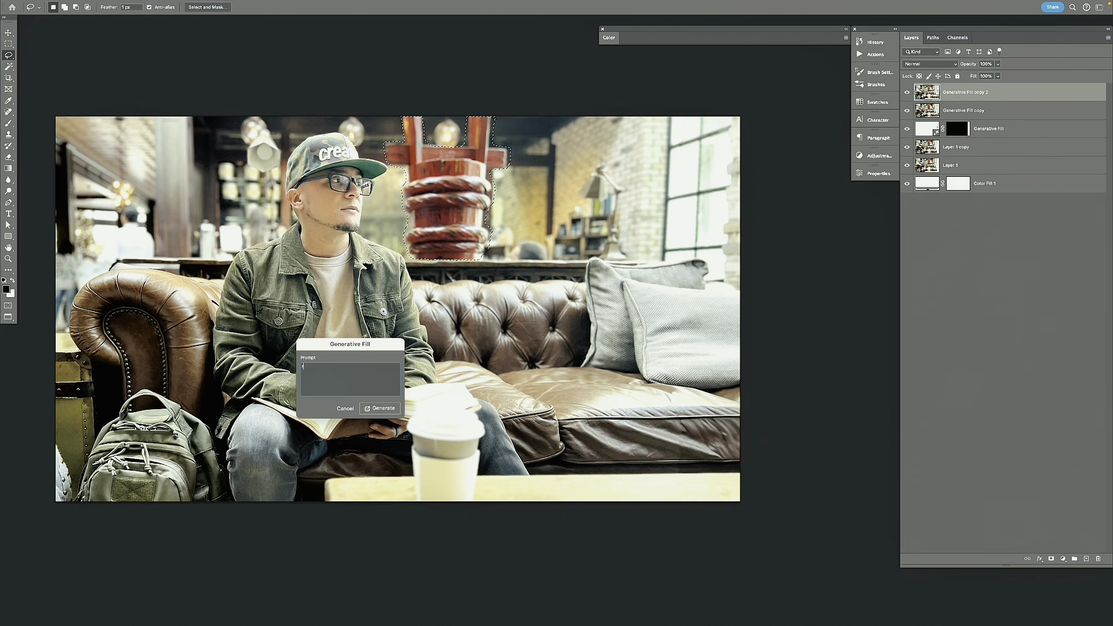
pyautogui.write('emove')
pyautogui.click(380, 408)
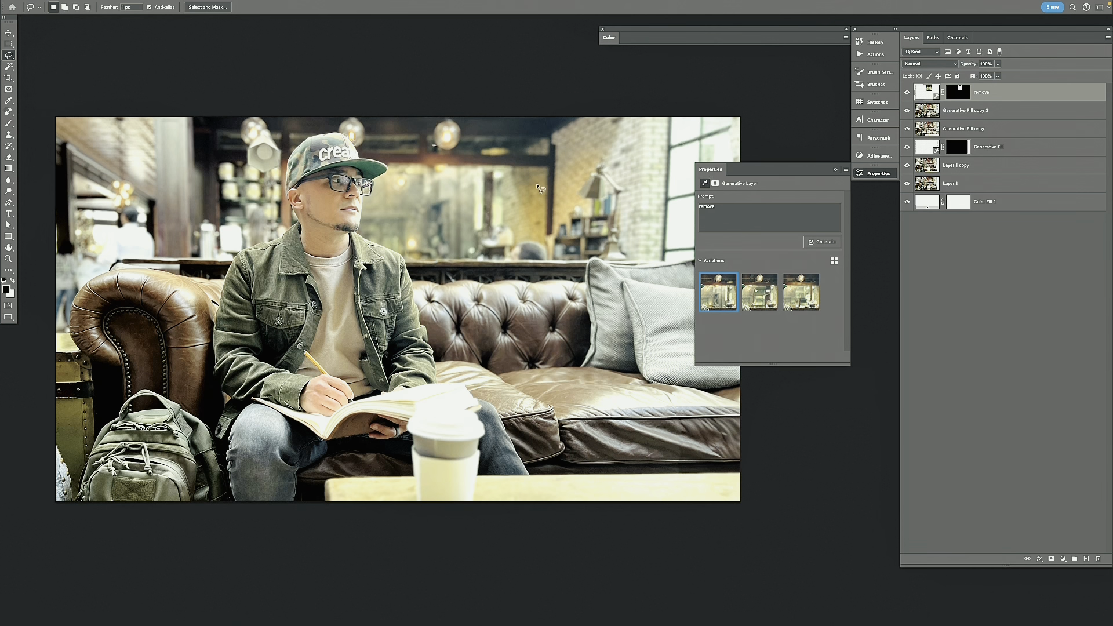
# - Compare the image with and without the generated layer that removes the red post
pyautogui.hscroll(2, 537, 185)
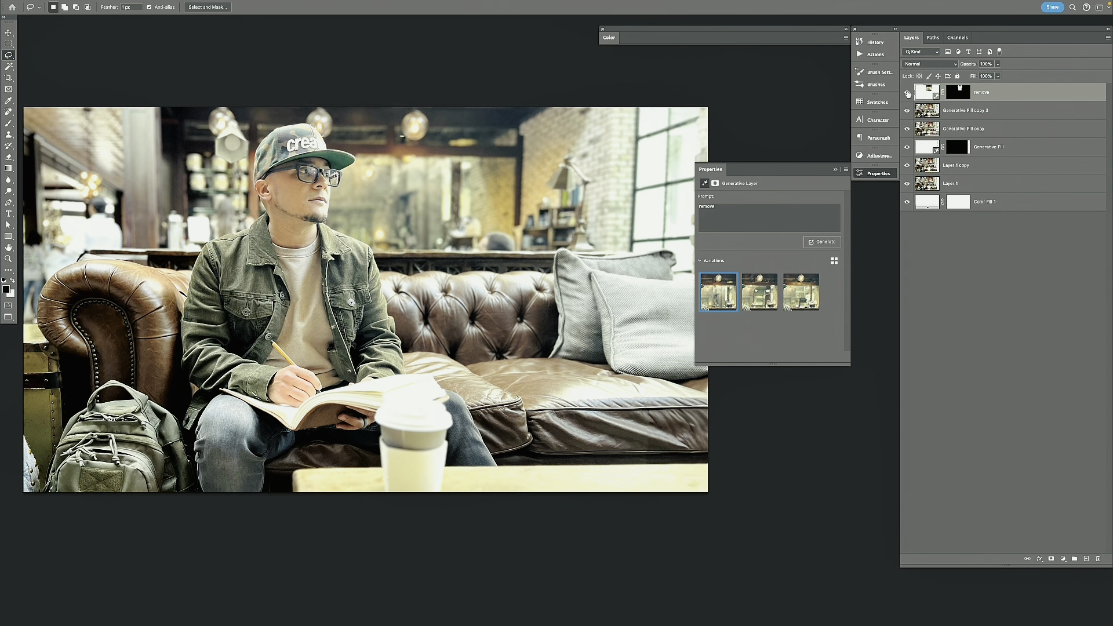
pyautogui.click(908, 93)
pyautogui.click(908, 94)
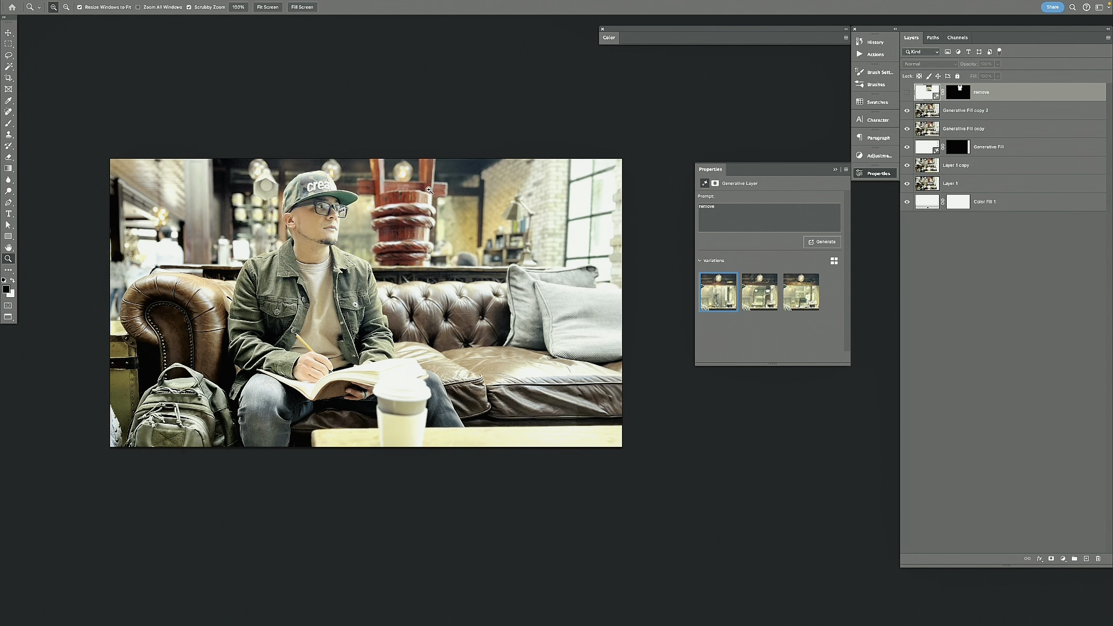
pyautogui.click(908, 94)
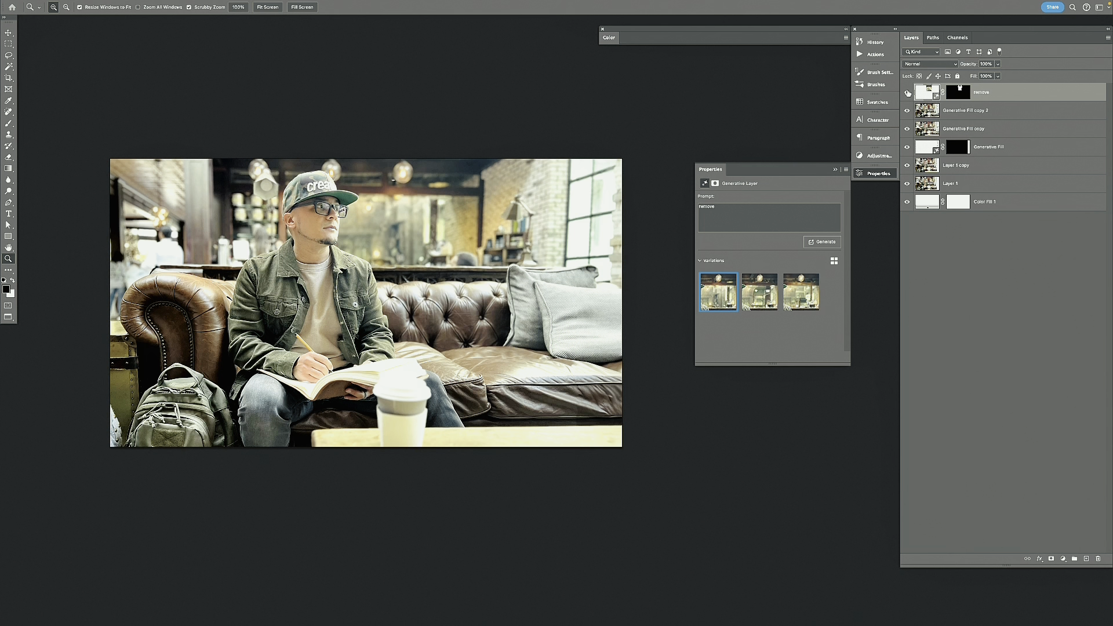
# - Hide and show the "remove" layer repeatedly to check the café background before and after the post removal
pyautogui.click(907, 92)
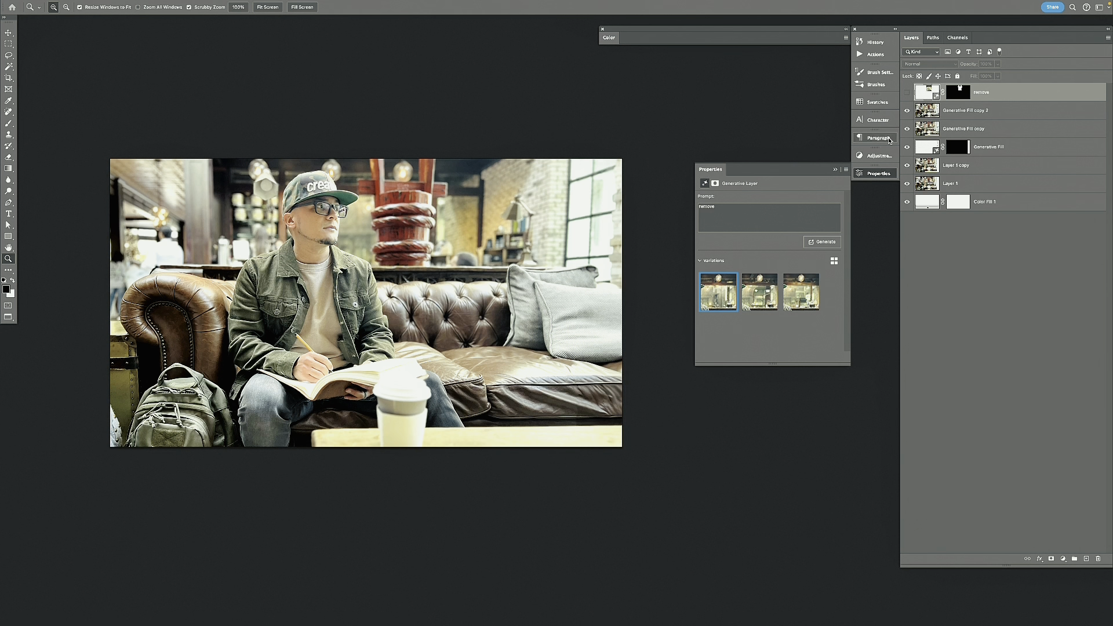
pyautogui.click(907, 92)
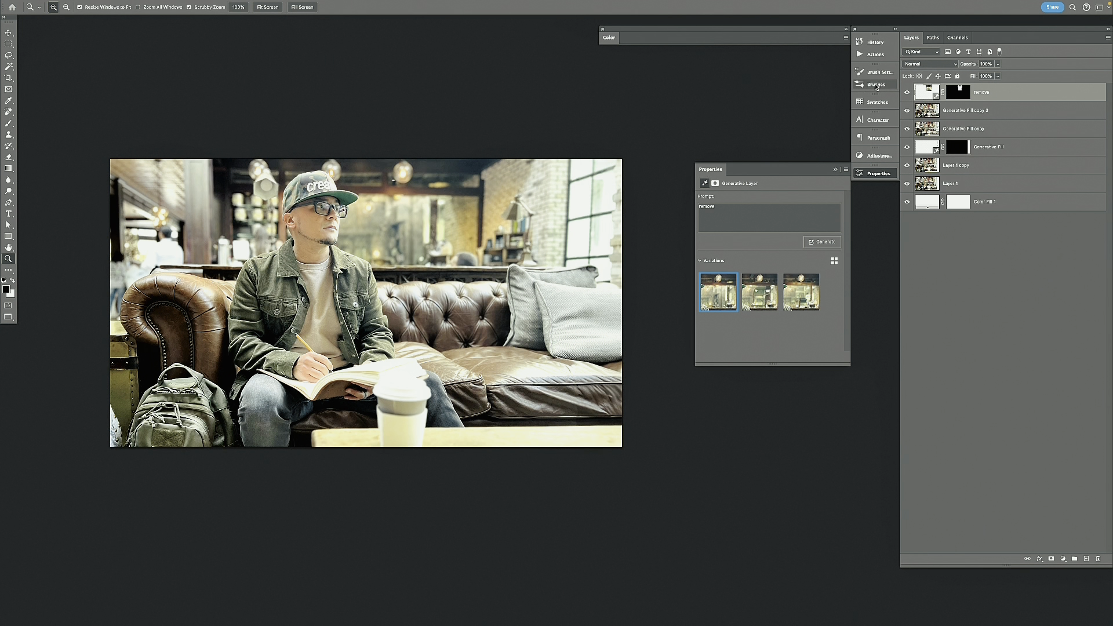
pyautogui.click(907, 92)
pyautogui.click(907, 93)
# - Compare the three generated variations of the post removal and keep the first one
pyautogui.click(762, 298)
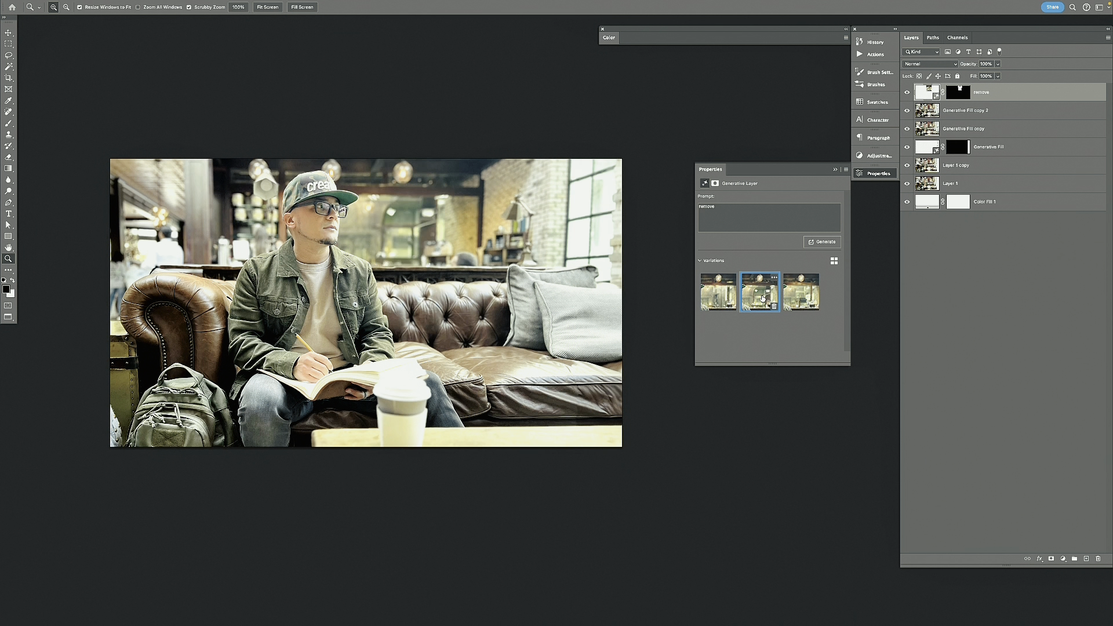
pyautogui.click(723, 298)
pyautogui.click(772, 296)
pyautogui.click(801, 294)
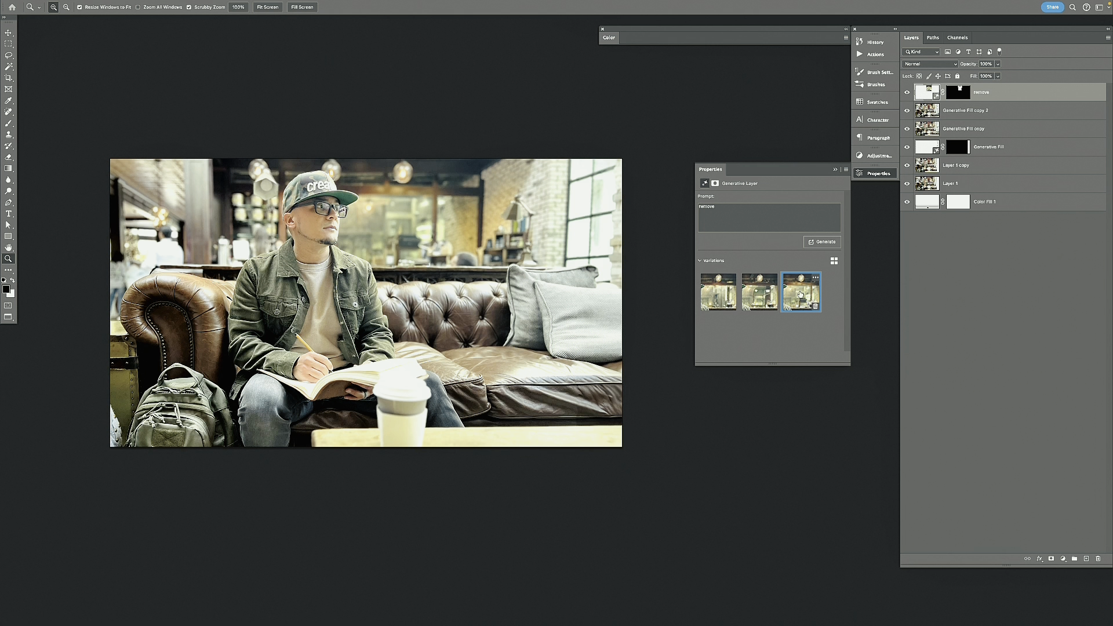
pyautogui.click(720, 295)
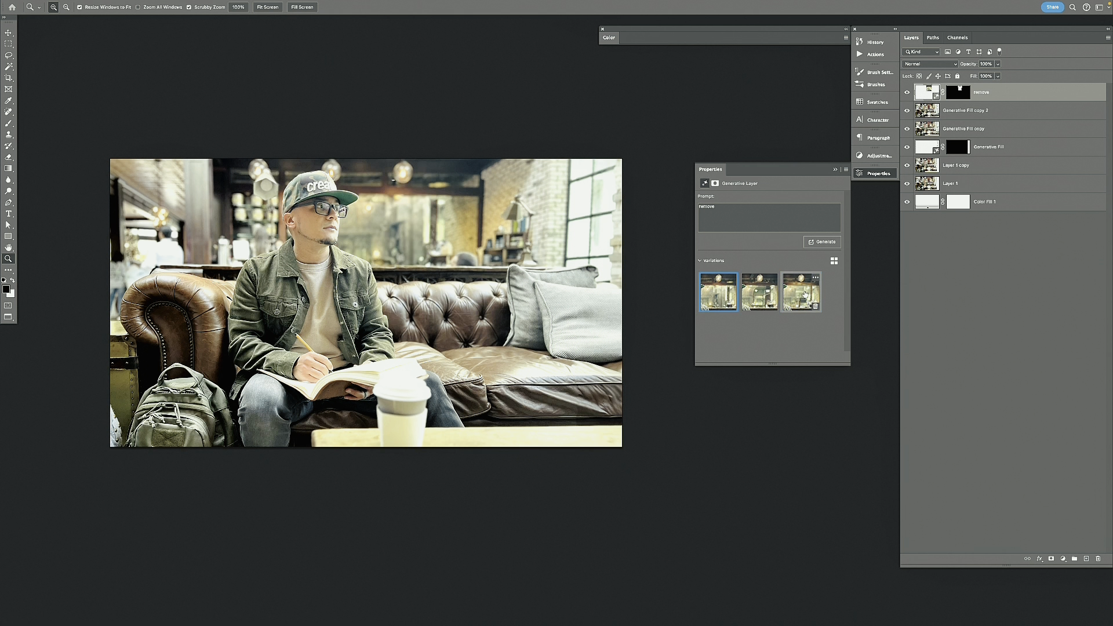
pyautogui.click(802, 294)
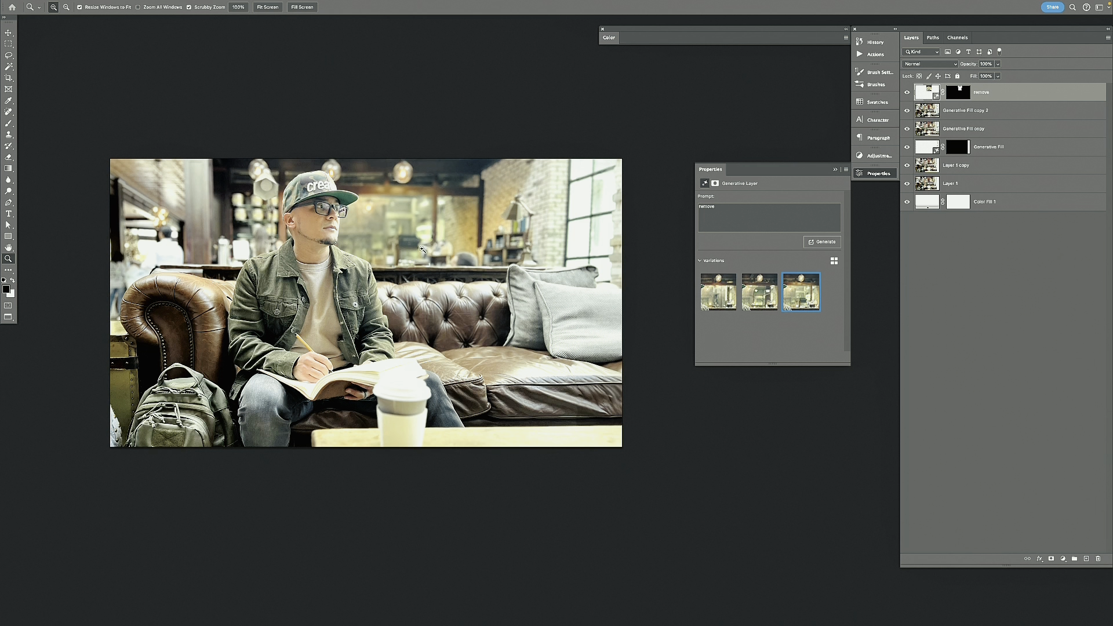
pyautogui.click(719, 290)
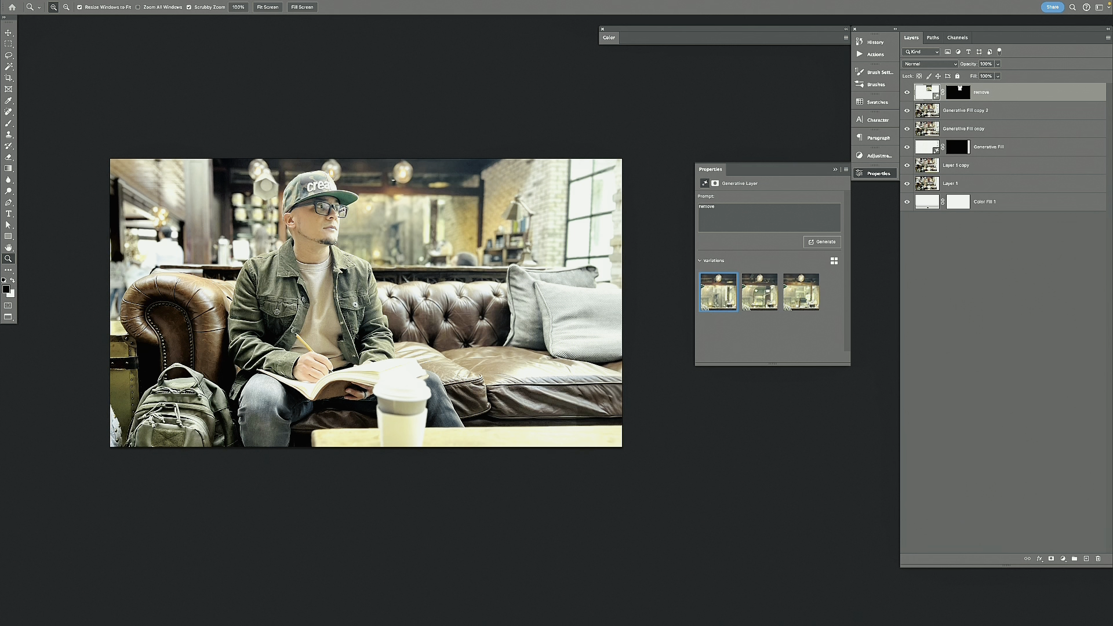
# - Duplicate the "remove" layer together with Generative Fill copy 2, and merge the two duplicates into a single layer
pyautogui.keyDown('shift'); pyautogui.click(950, 111); pyautogui.keyUp('shift')
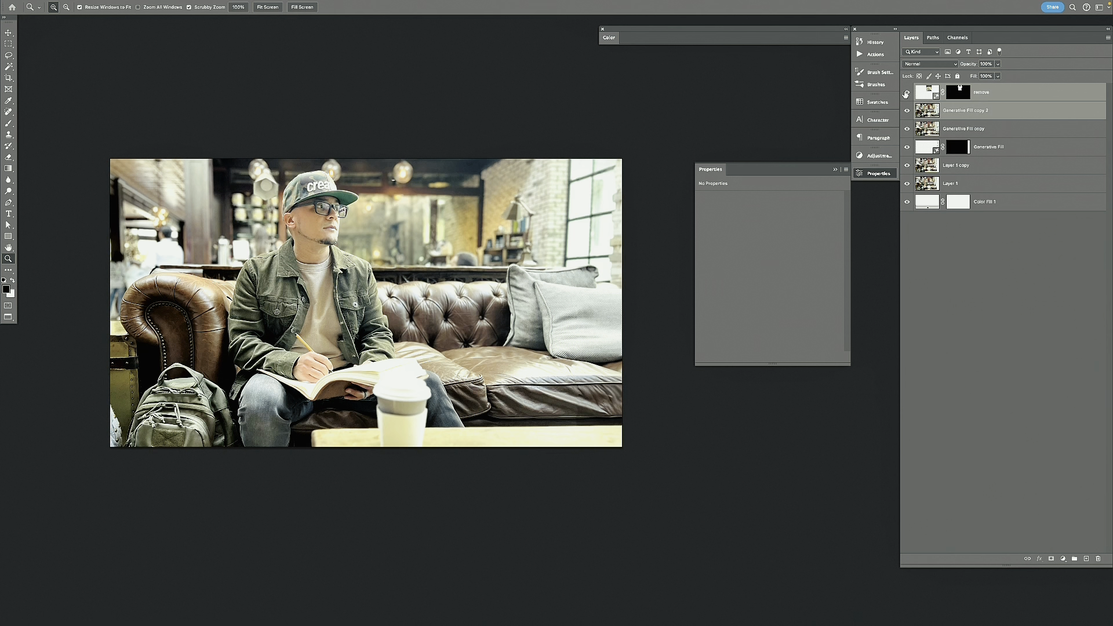
pyautogui.hotkey('ctrl', 'j')
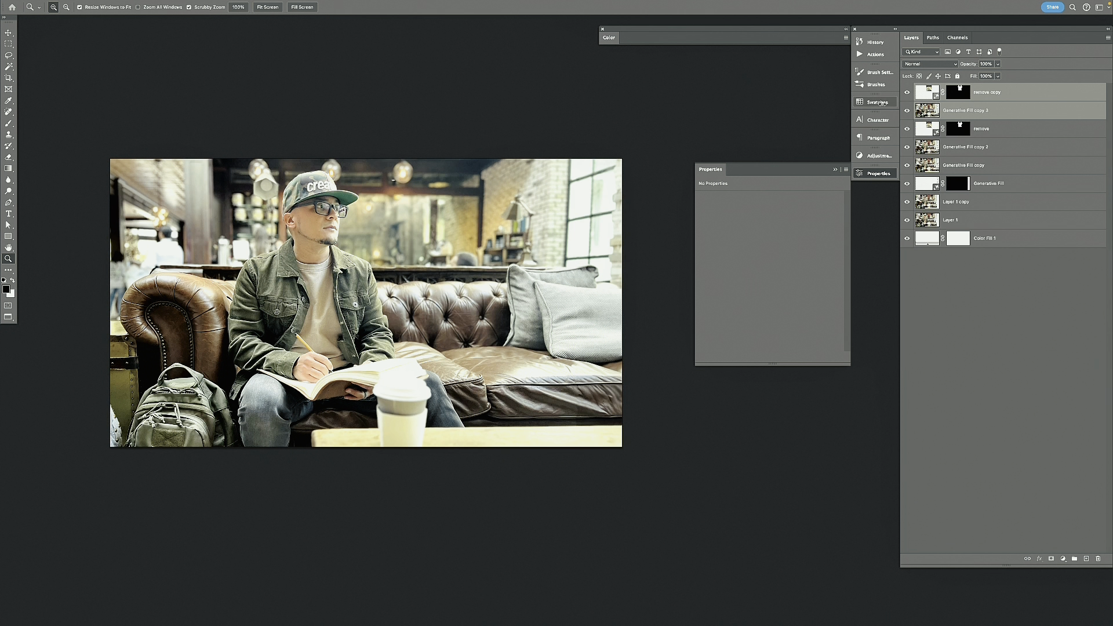
pyautogui.hotkey('ctrl', 'e')
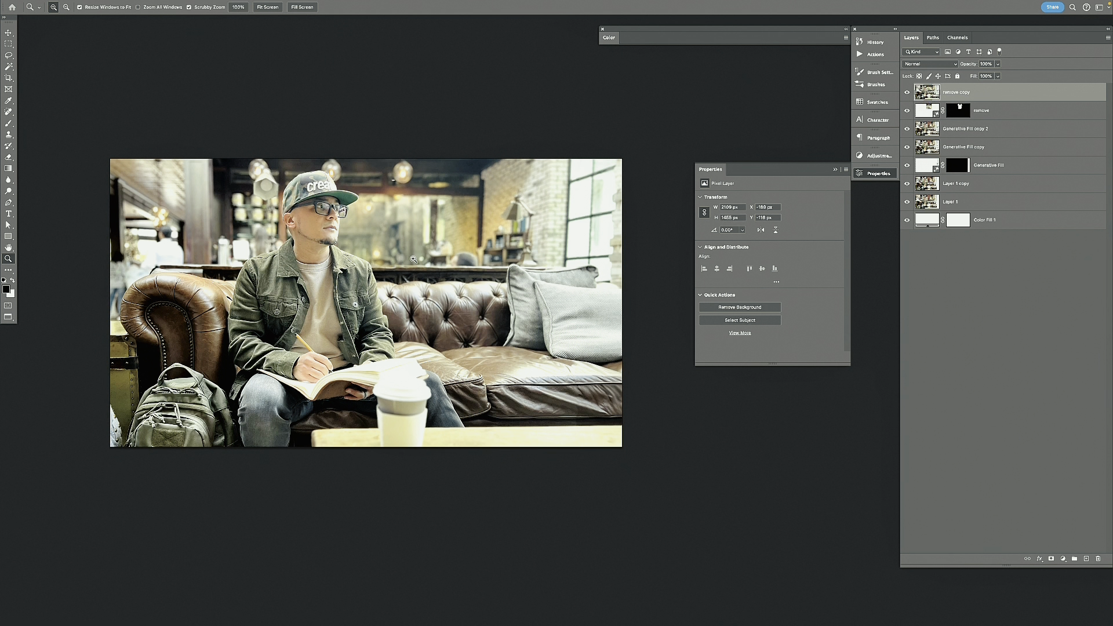
pyautogui.press('v')
pyautogui.moveTo(405, 258)
pyautogui.mouseDown()
pyautogui.moveTo(436, 257)
pyautogui.moveTo(423, 266)
pyautogui.mouseUp()
pyautogui.hotkey('ctrl', 'z')
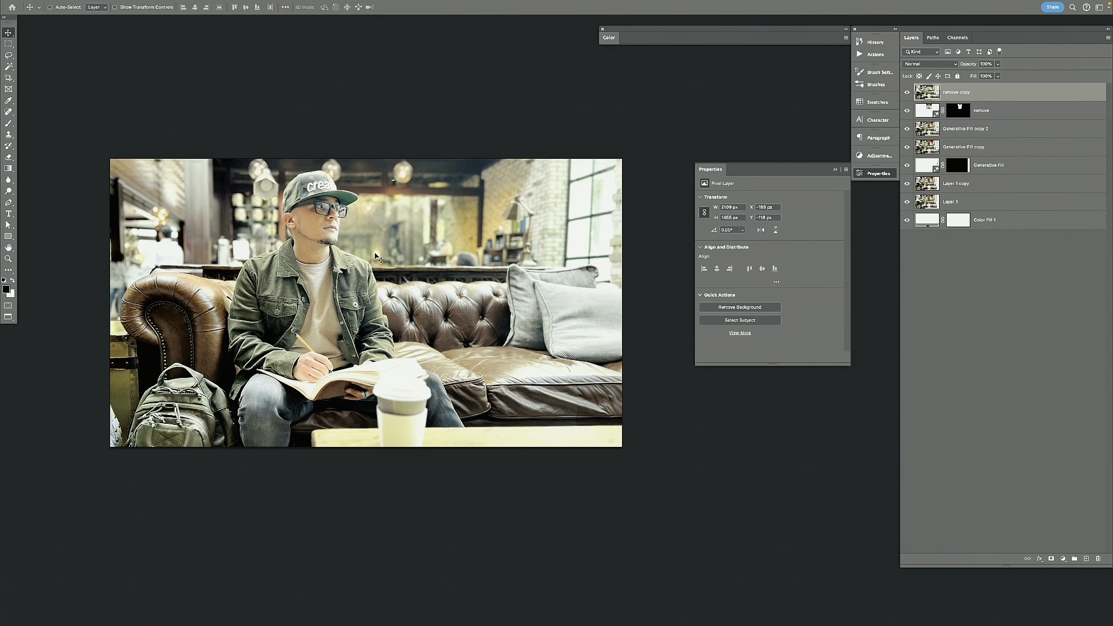
# - Adjust the Spot Healing Brush size and retouch the small spot in the background beside the man's shoulder
pyautogui.click(9, 111)
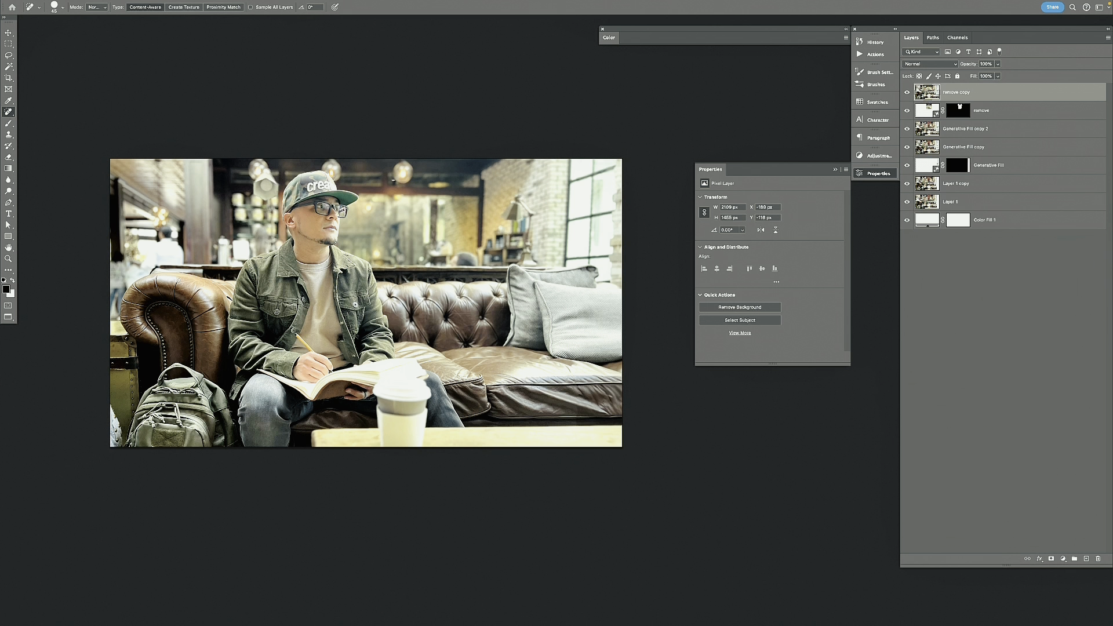
pyautogui.press(']')
pyautogui.press(']')
pyautogui.press('[')
pyautogui.press('[')
pyautogui.press('[')
pyautogui.click(376, 252)
# - Group all the layers above Layer 1, and compare the image with the group hidden and shown
pyautogui.keyDown('shift'); pyautogui.click(964, 185); pyautogui.keyUp('shift')
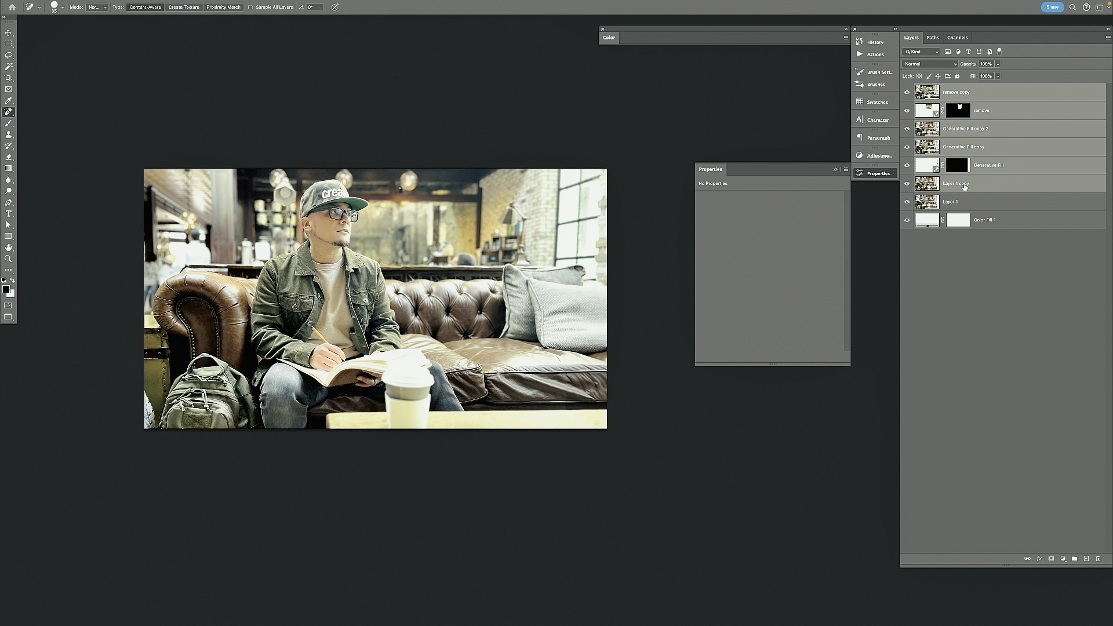
pyautogui.hotkey('ctrl', 'g')
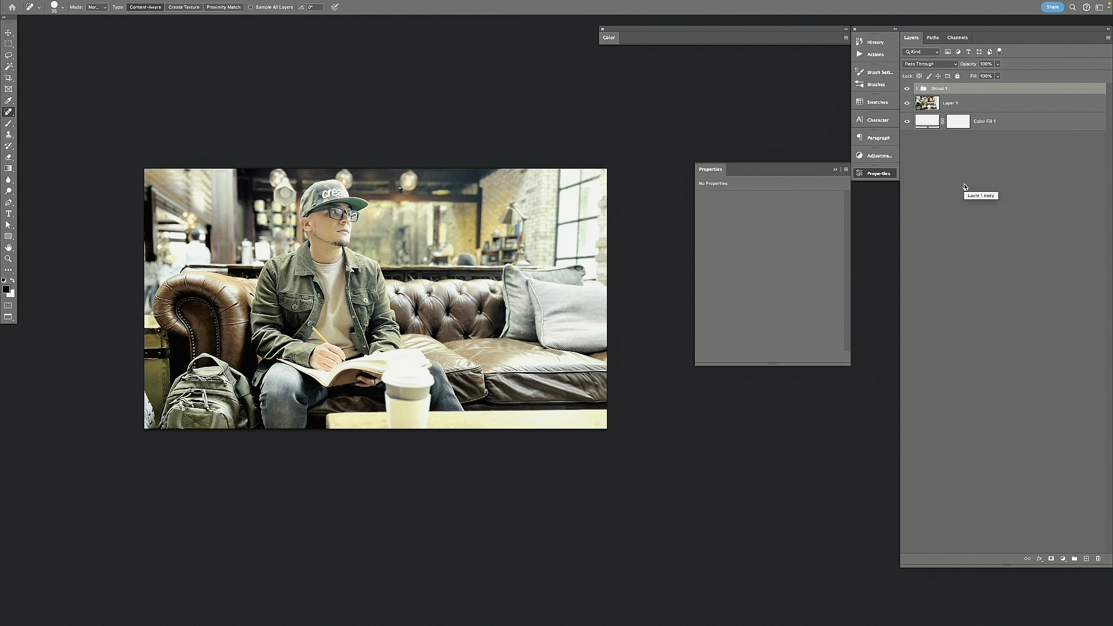
pyautogui.click(907, 88)
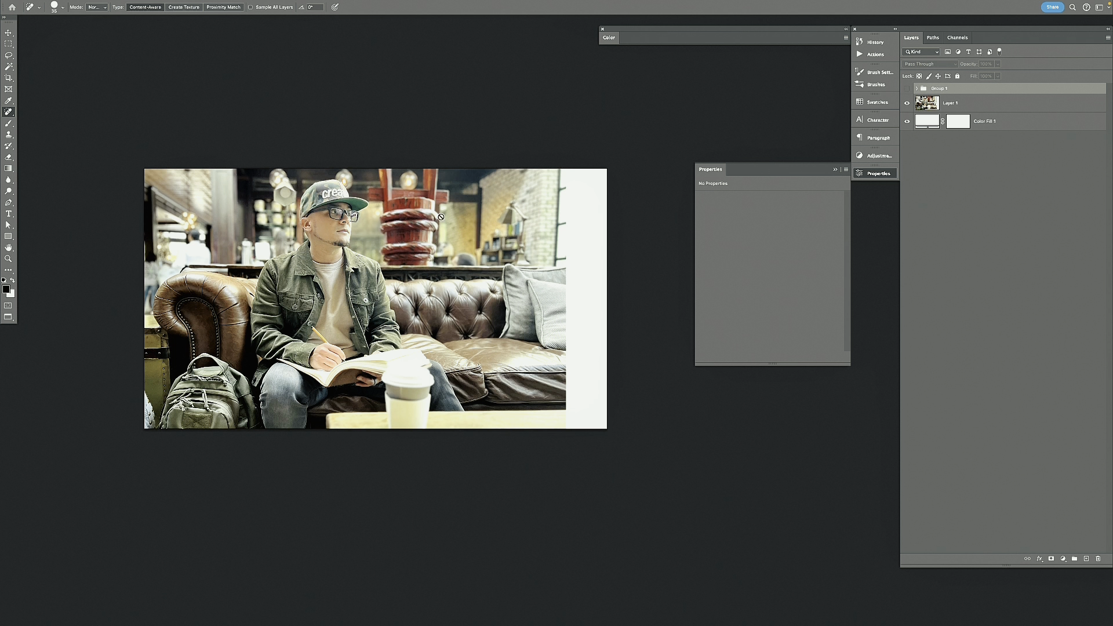
pyautogui.click(907, 88)
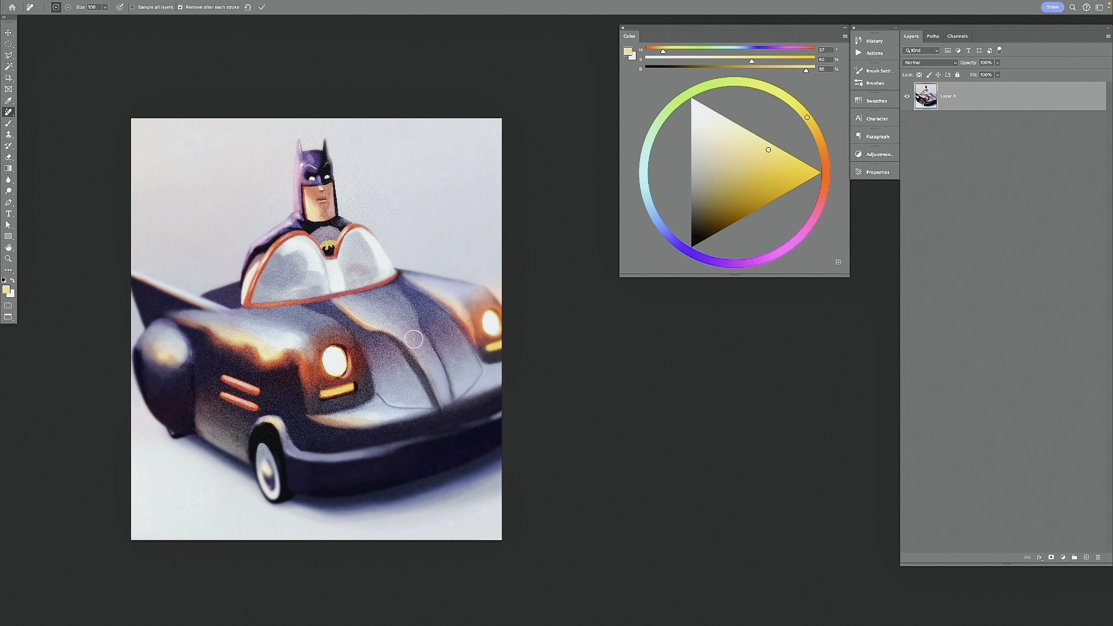
# - Widen the canvas of the Batman car illustration equally on both sides with the Crop tool
pyautogui.moveTo(400, 324); pyautogui.dragTo(386, 322)
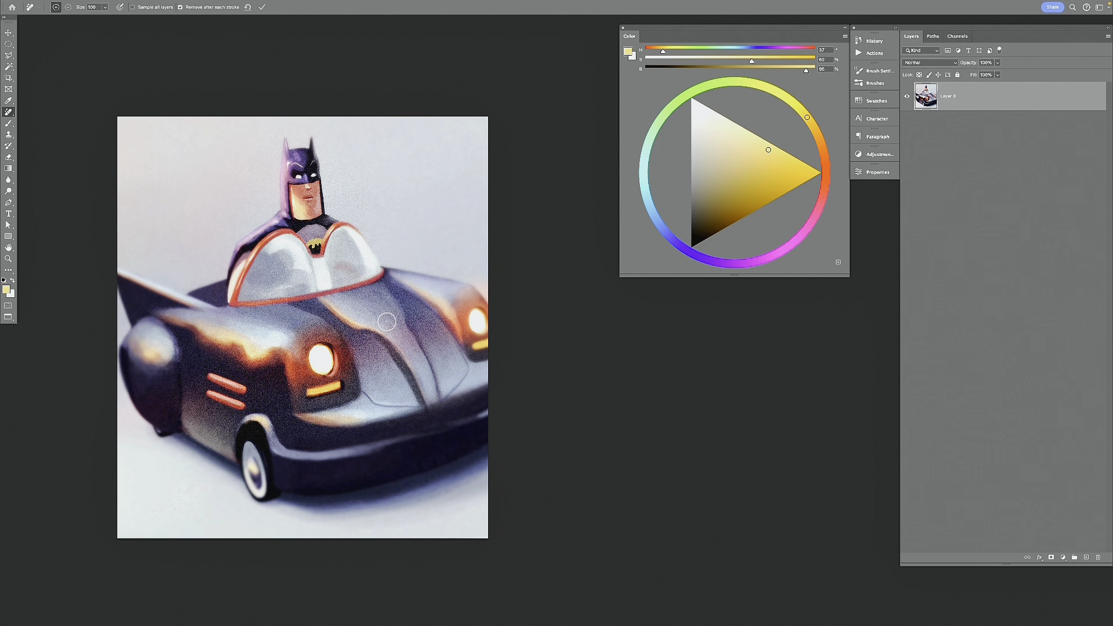
pyautogui.moveTo(413, 340)
pyautogui.mouseDown()
pyautogui.moveTo(426, 324)
pyautogui.moveTo(436, 359)
pyautogui.mouseUp()
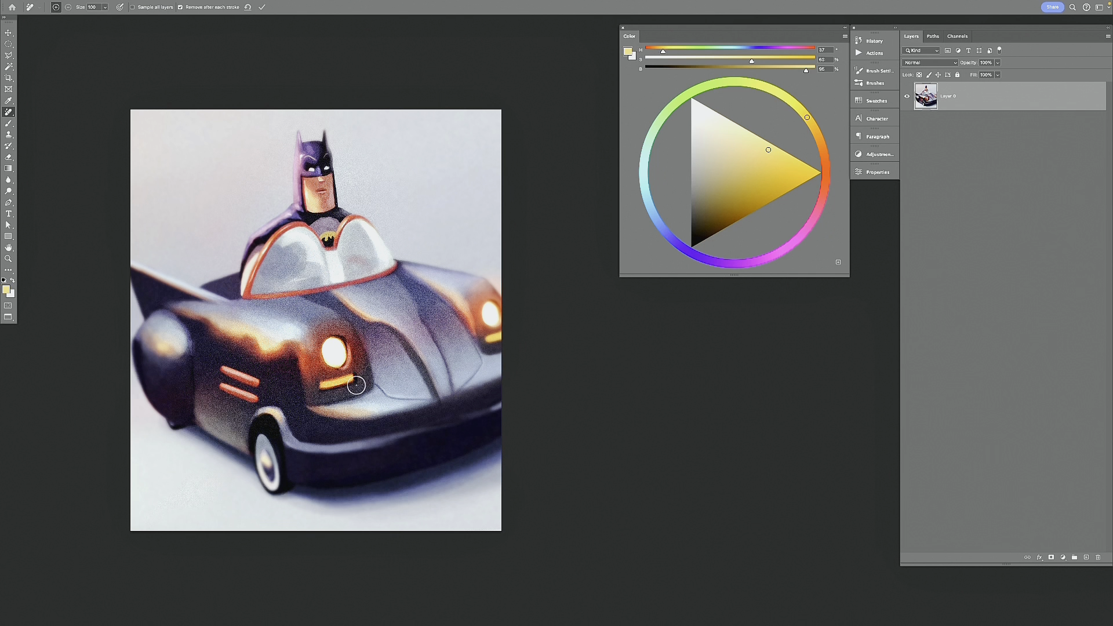
pyautogui.click(9, 78)
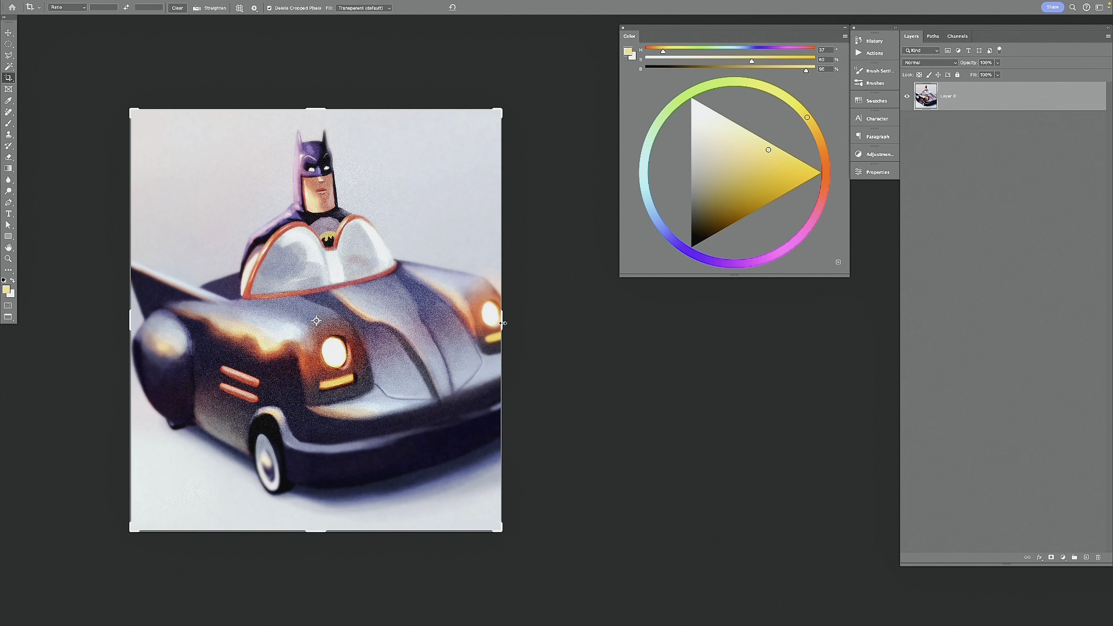
pyautogui.moveTo(502, 324); pyautogui.dragTo(549, 321)
pyautogui.press('Return')
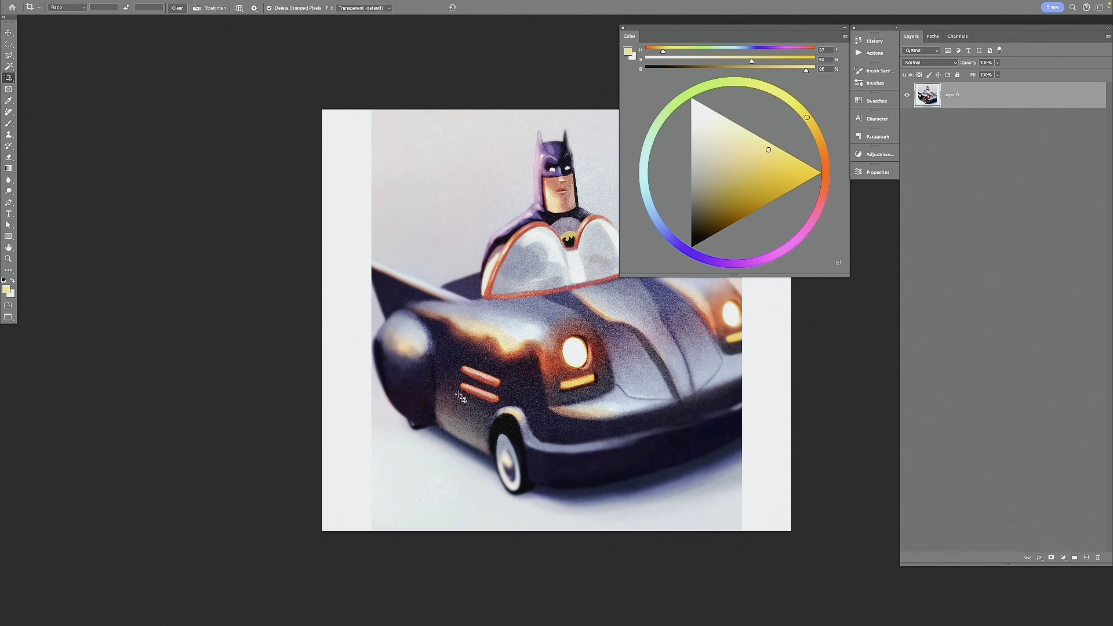
pyautogui.moveTo(573, 375); pyautogui.dragTo(299, 385)
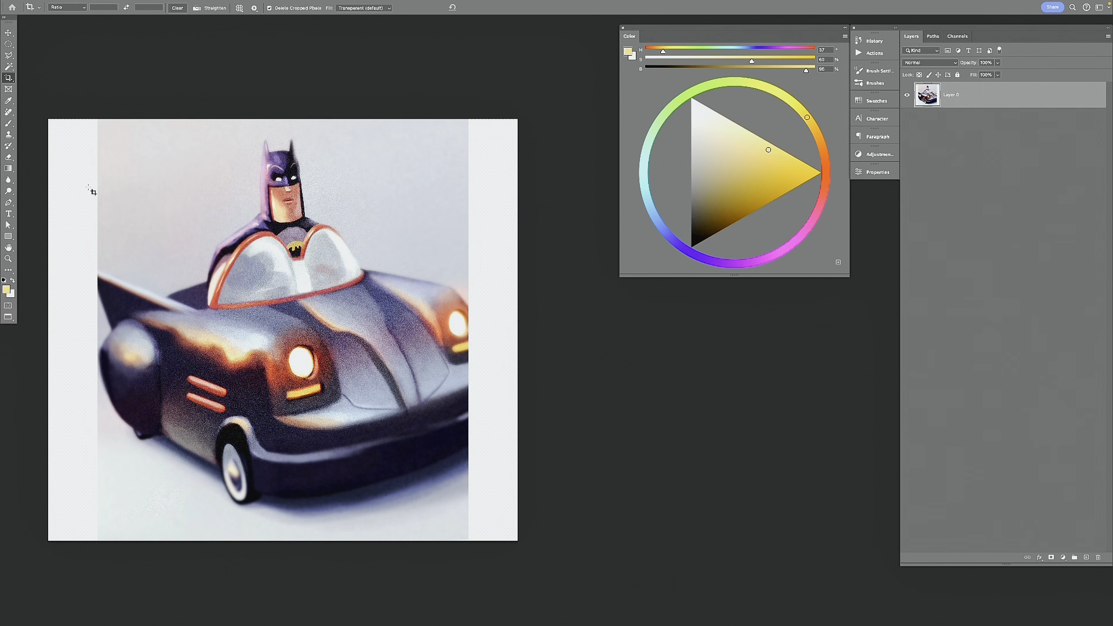
# - Select both blank side strips of the canvas with the Magic Wand and run Generative Fill on them without a prompt
pyautogui.click(9, 66)
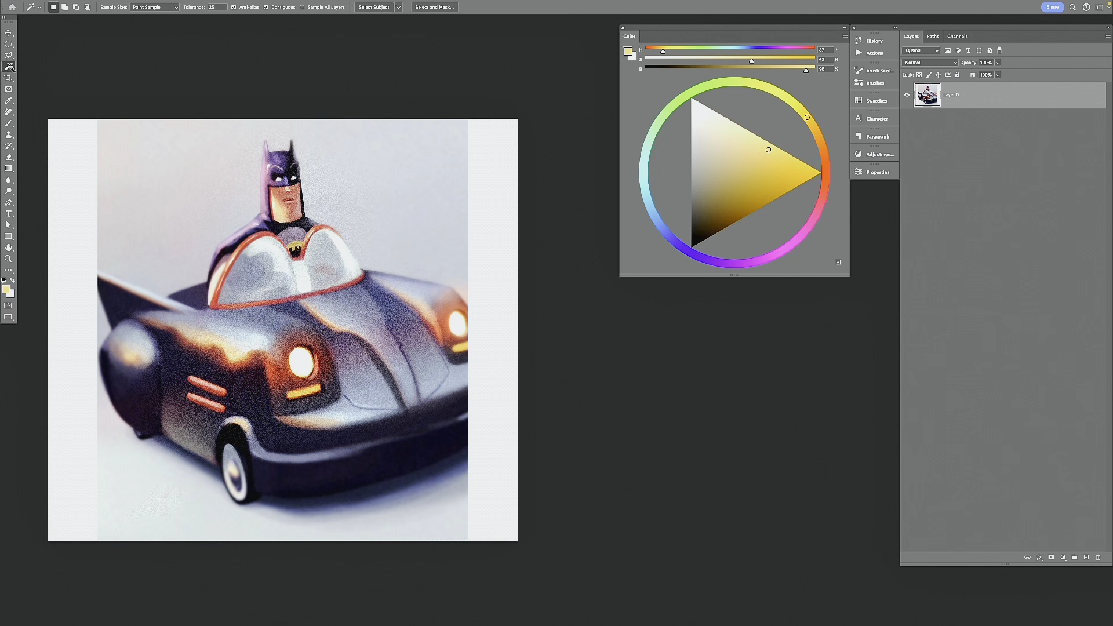
pyautogui.click(73, 192)
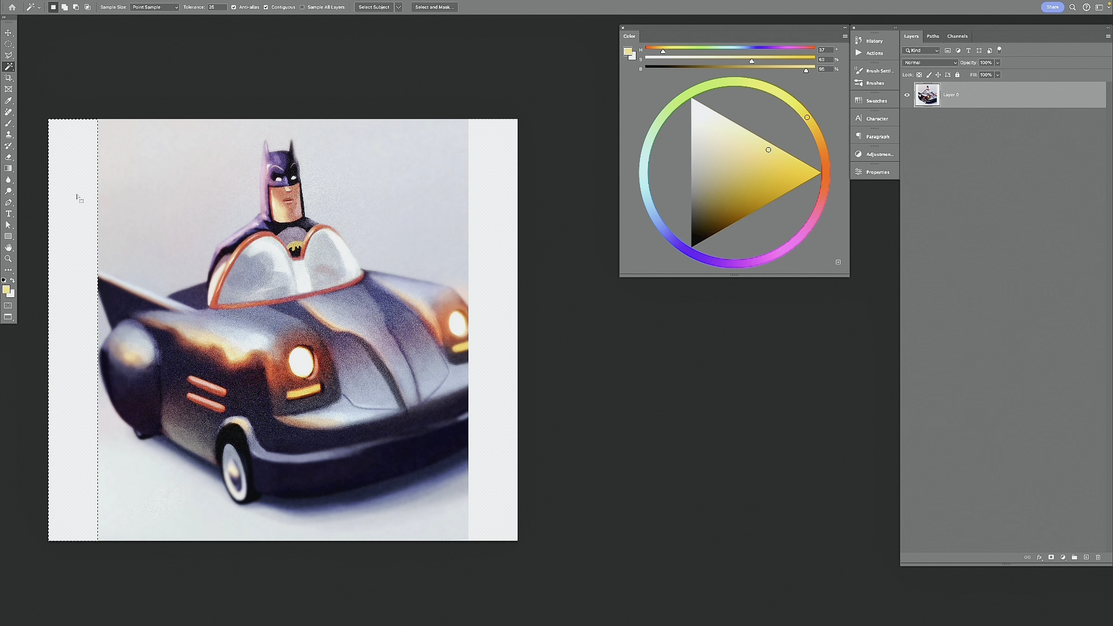
pyautogui.keyDown('shift'); pyautogui.click(495, 336); pyautogui.keyUp('shift')
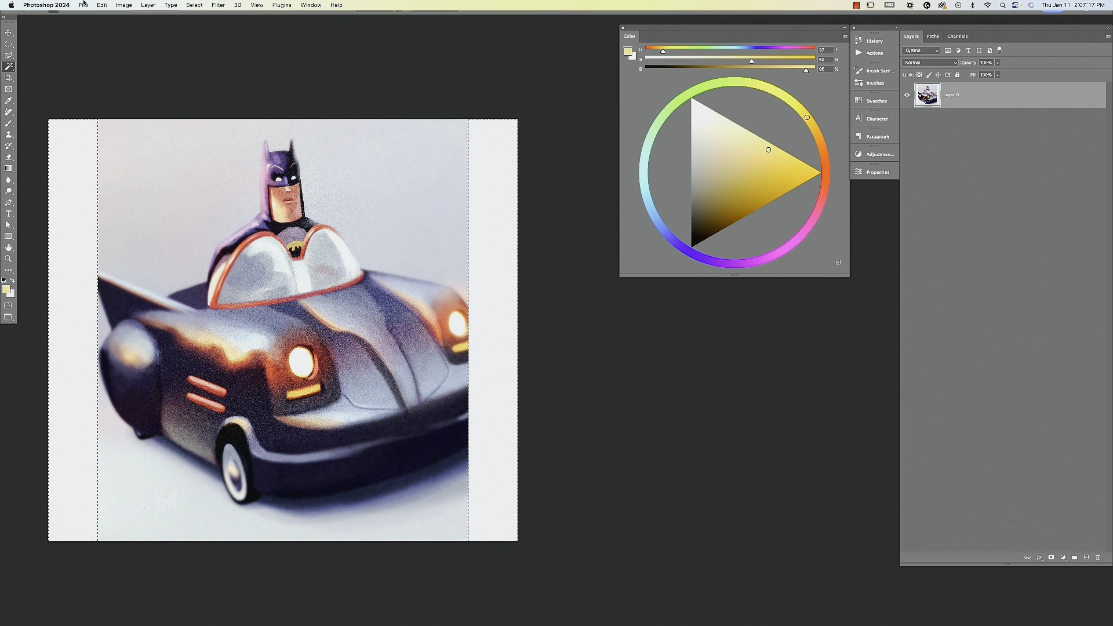
pyautogui.click(99, 5)
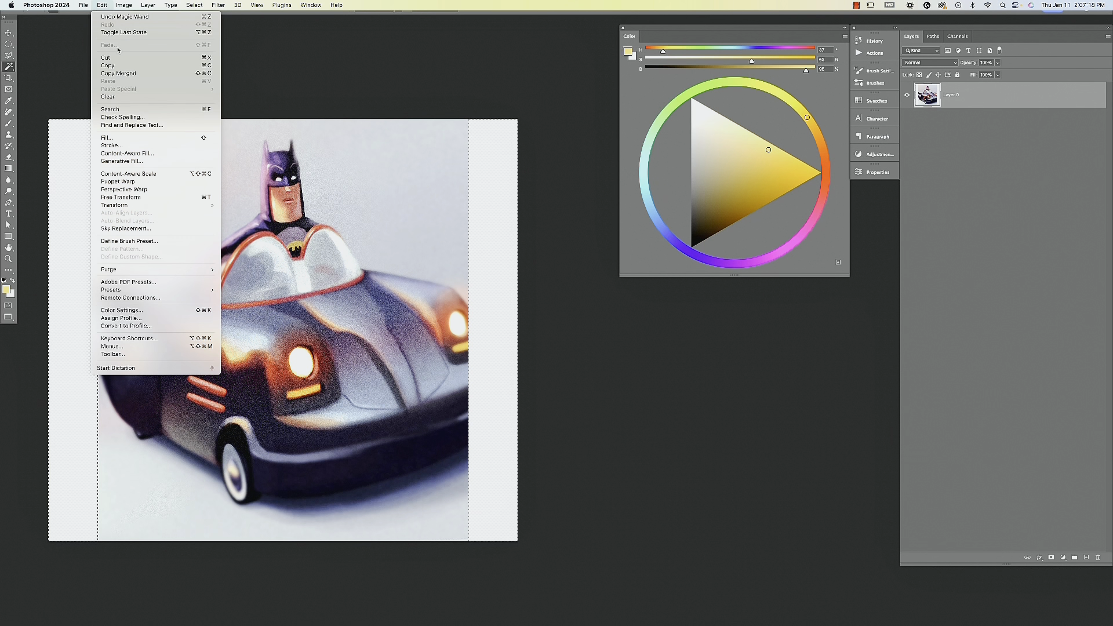
pyautogui.click(148, 161)
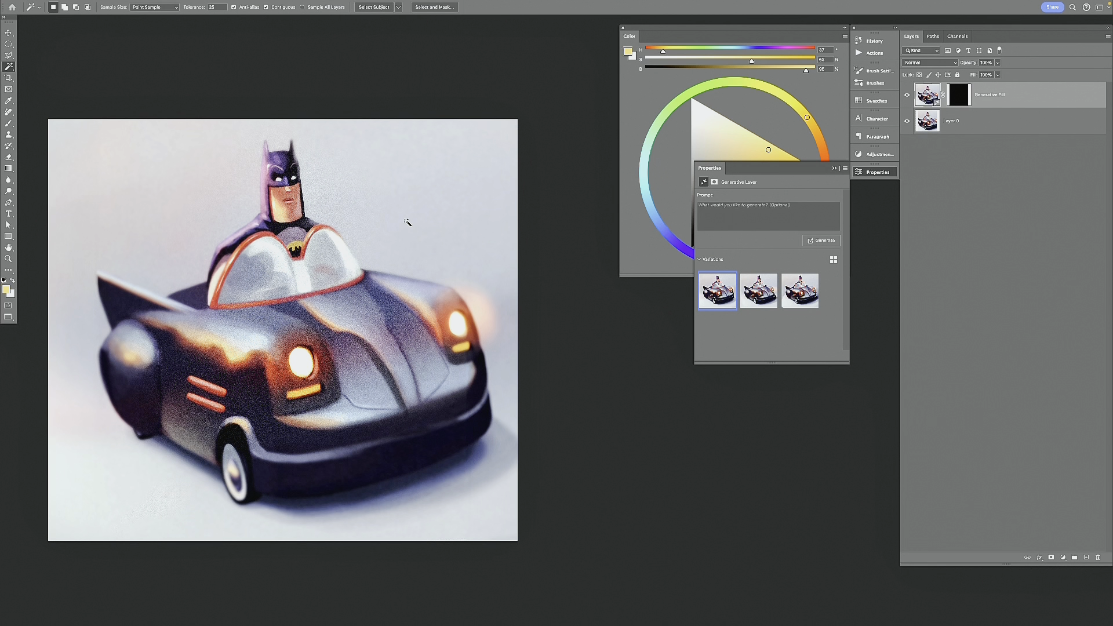
# - Compare the three generated variations of the extended car, keep the first, and check the generated layer's before and after
pyautogui.click(762, 293)
pyautogui.click(797, 296)
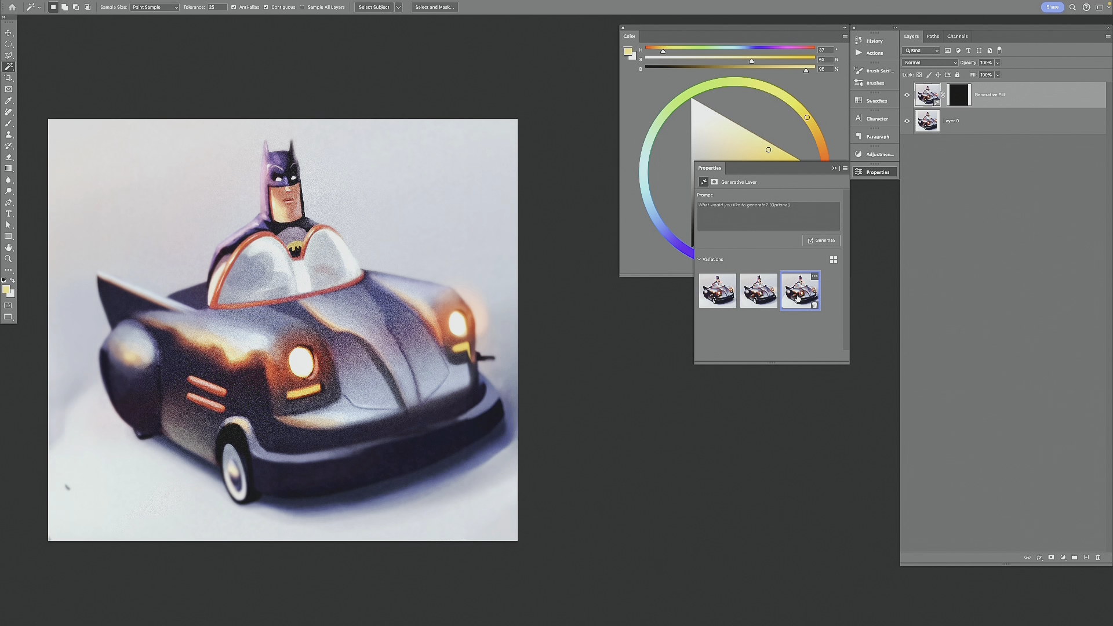
pyautogui.click(717, 291)
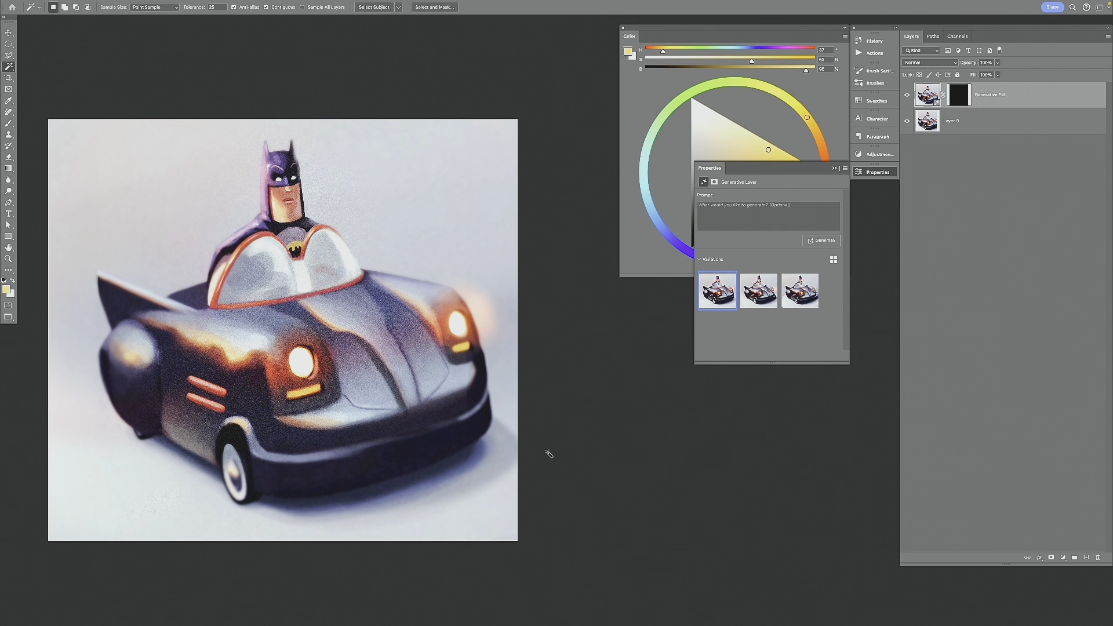
pyautogui.click(908, 95)
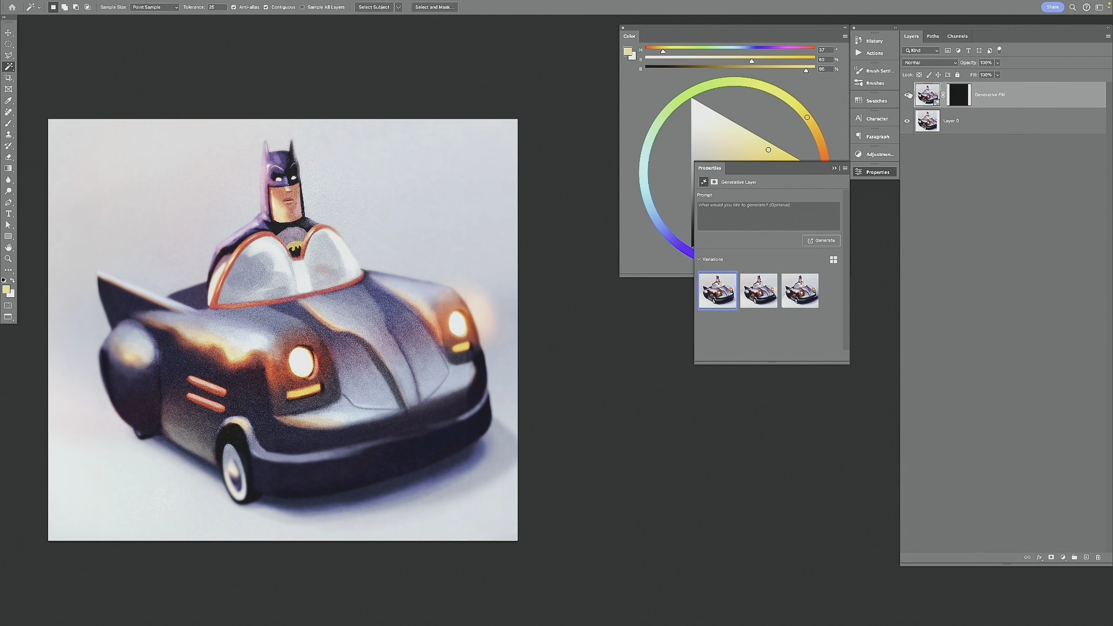